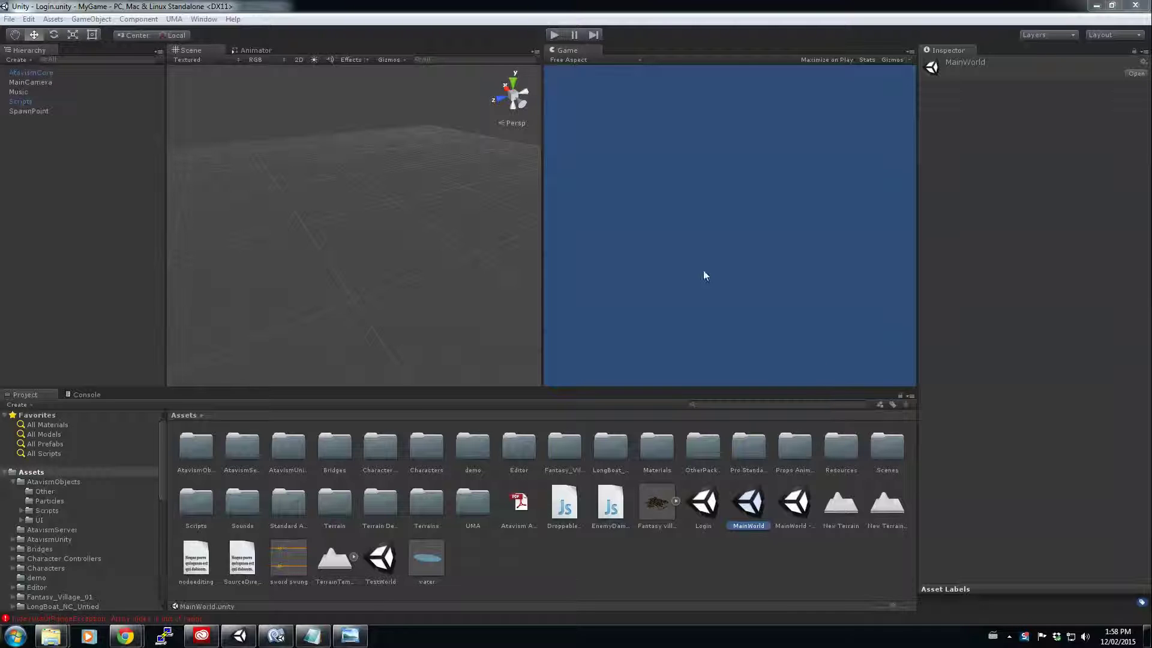
Step: Run the Login scene, sign in with the account username and password, and enter the world with the existing character
{"action": "left_click", "coordinate": [552, 35]}
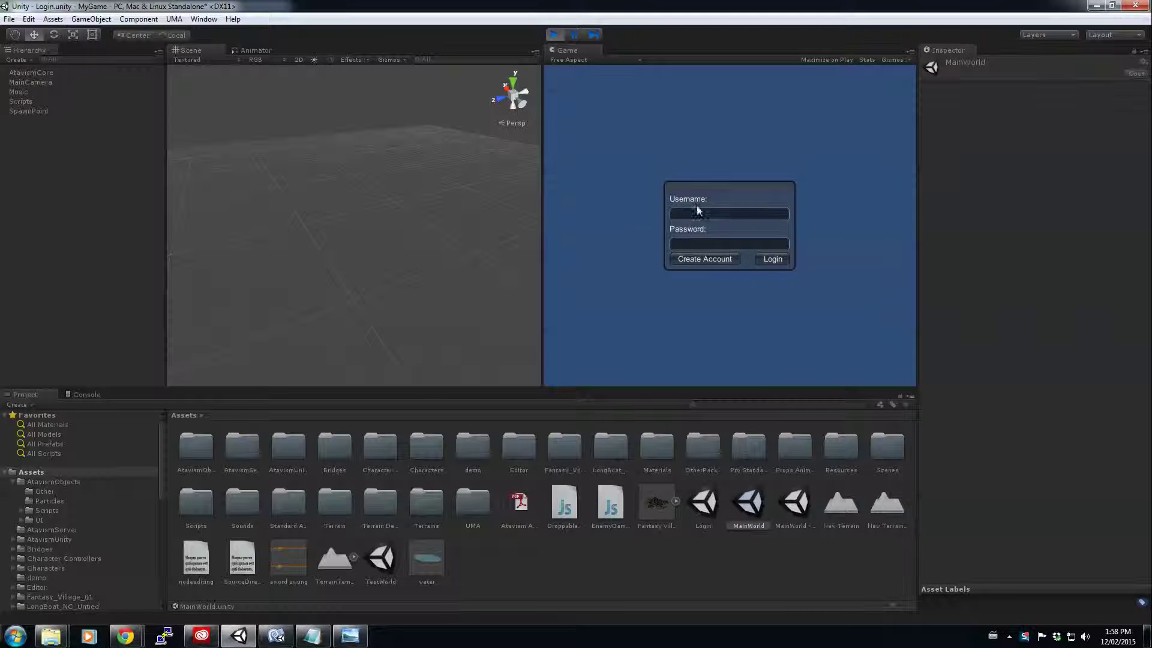
{"action": "left_click", "coordinate": [706, 211]}
{"action": "type", "text": "New1"}
{"action": "key", "text": "Tab"}
{"action": "left_click", "coordinate": [773, 259]}
{"action": "left_click", "coordinate": [702, 374]}
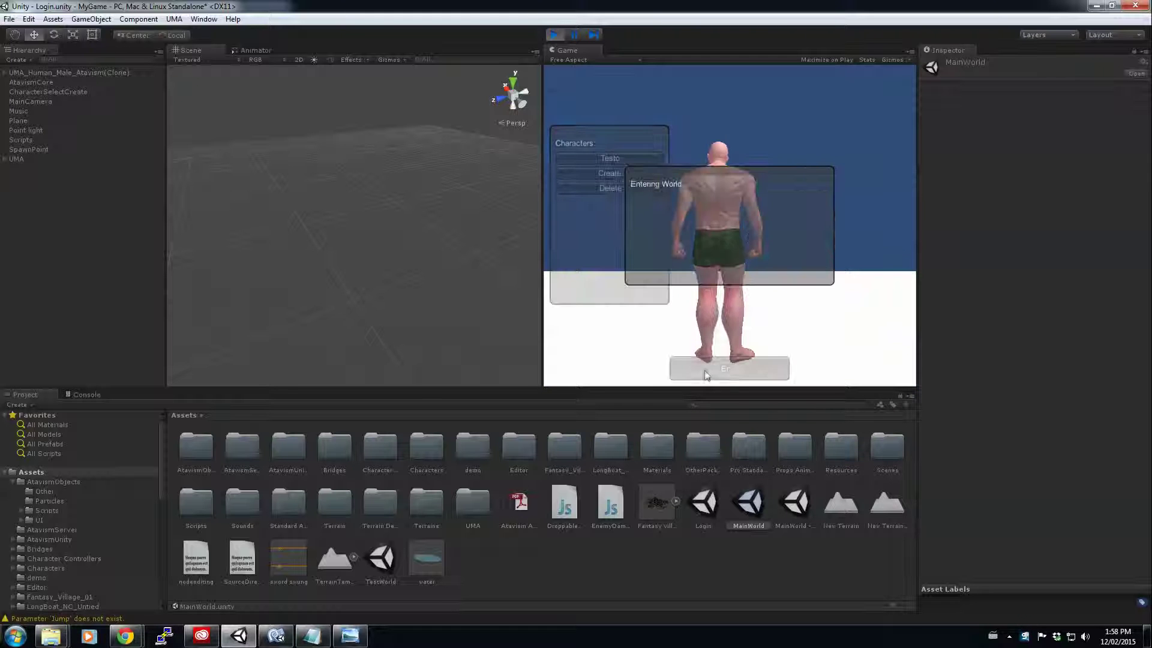
Step: Turn the camera behind the character and test jumping while standing on the white platform
{"action": "key", "text": "s"}
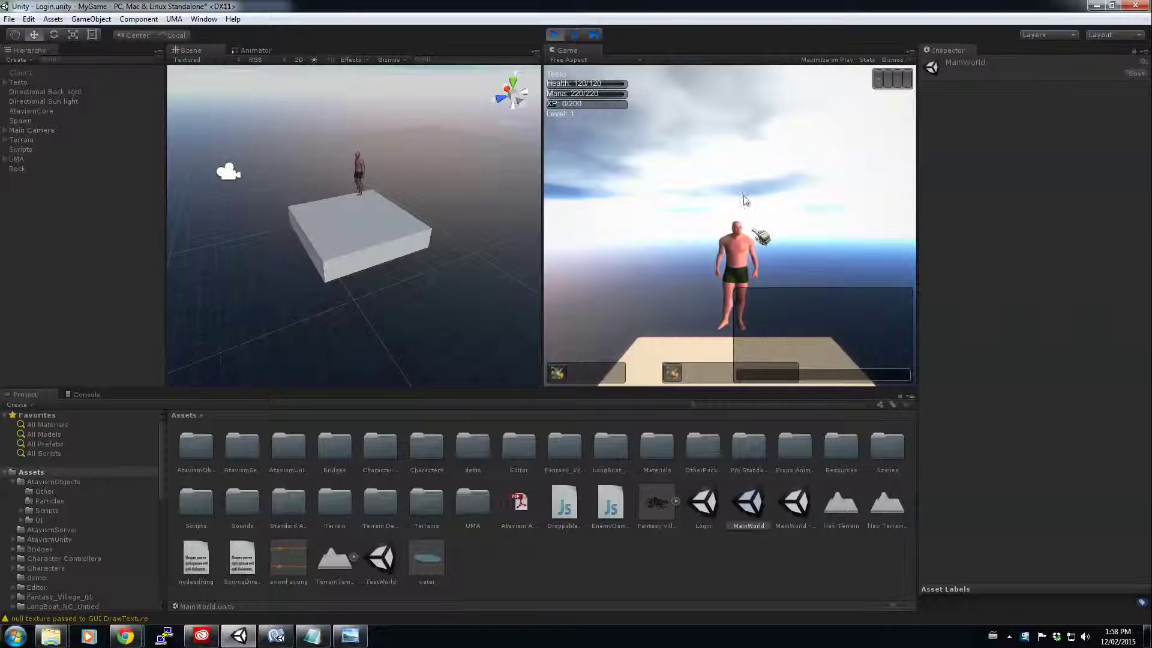
{"action": "right_click_drag", "start_coordinate": [752, 149], "coordinate": [787, 261]}
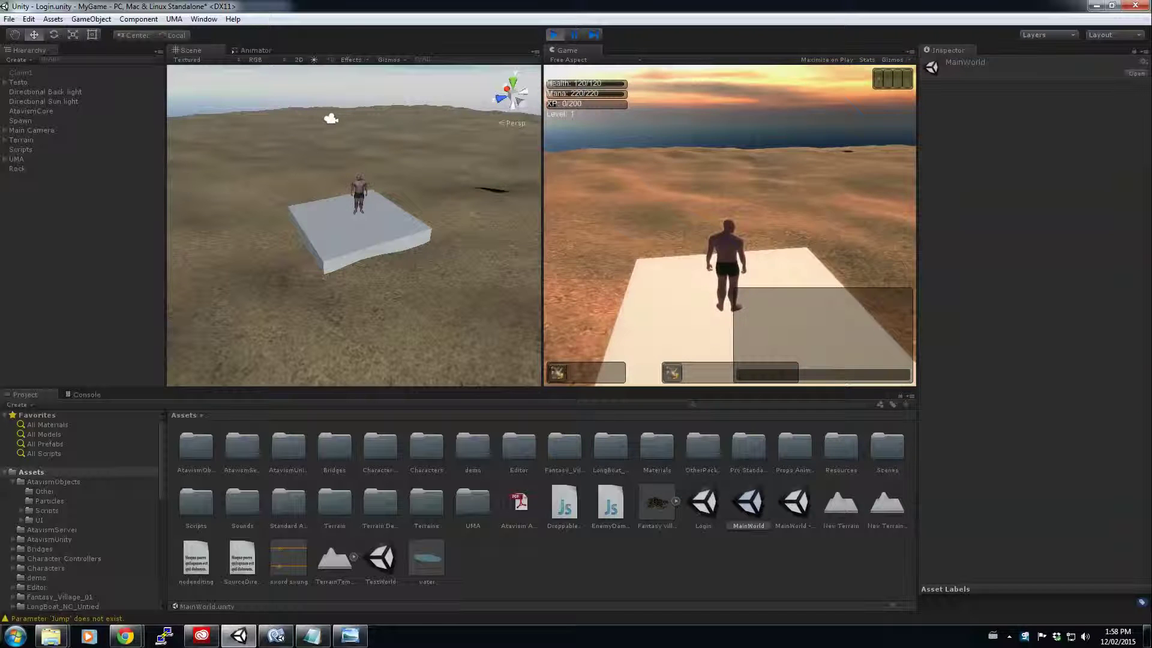
{"action": "key", "text": "space"}
{"action": "key", "text": "space"}
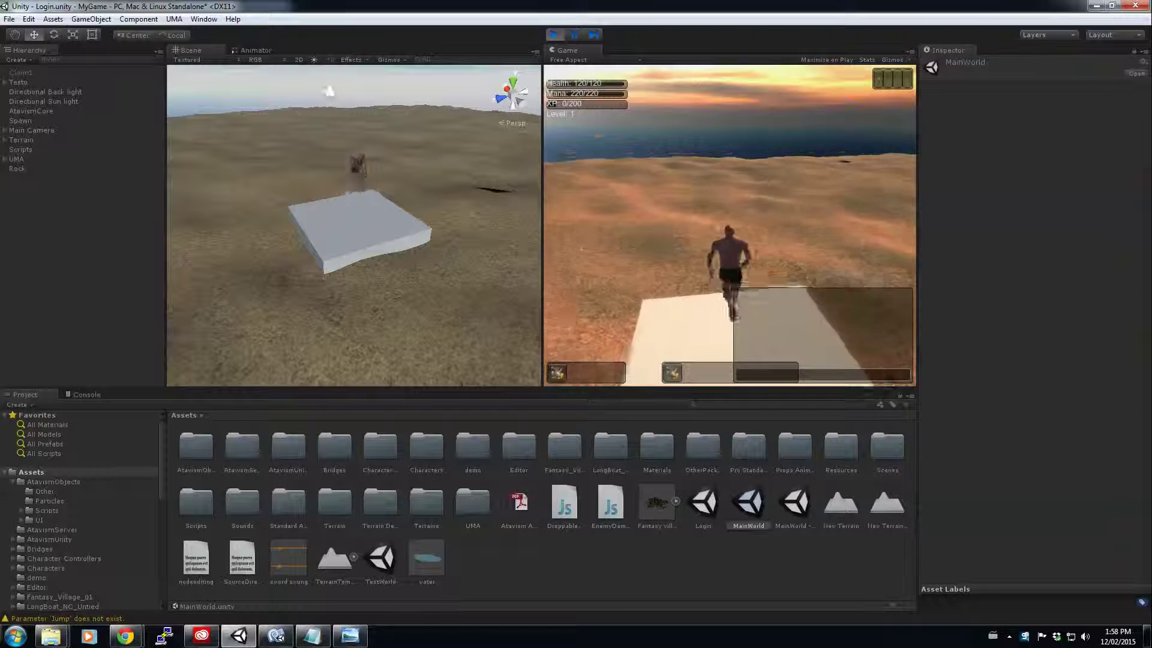
Step: Run the character off the platform and back onto it, jump again, and stop the game
{"action": "key", "text": "w"}
{"action": "key", "text": "w"}
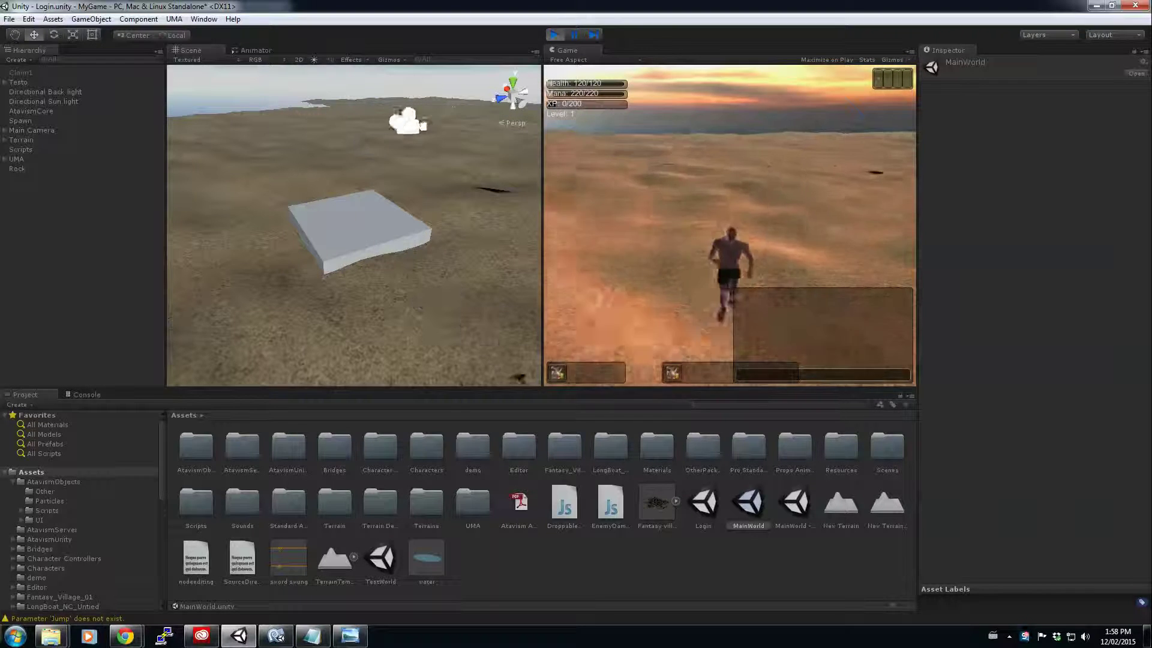
{"action": "key", "text": "w"}
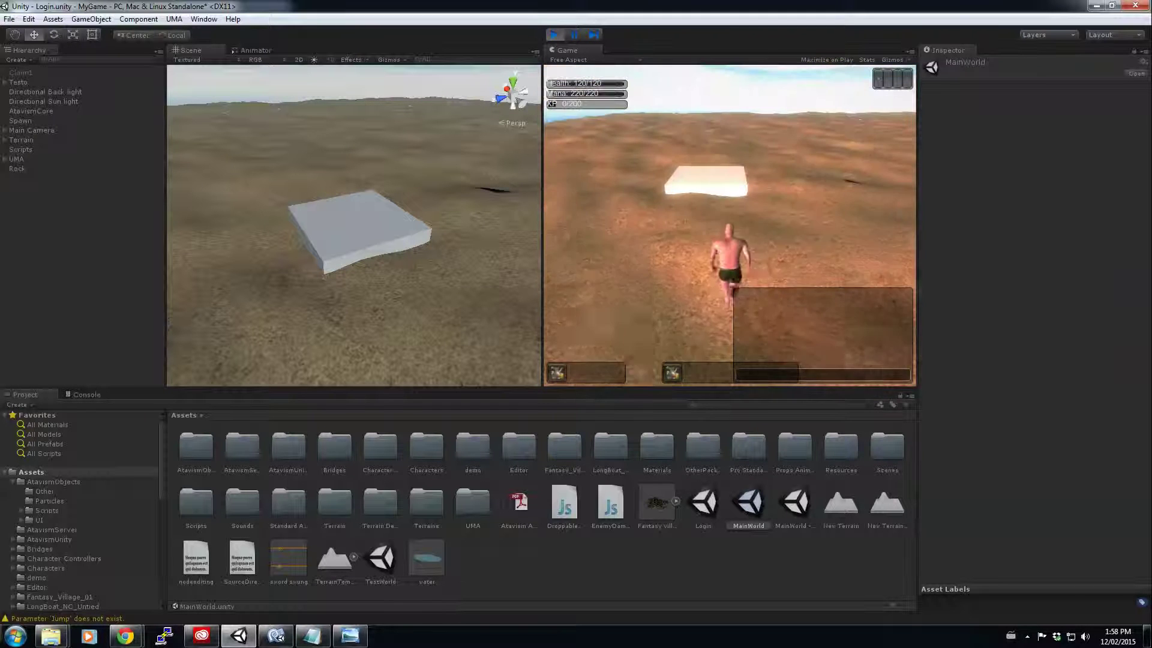
{"action": "key", "text": "w"}
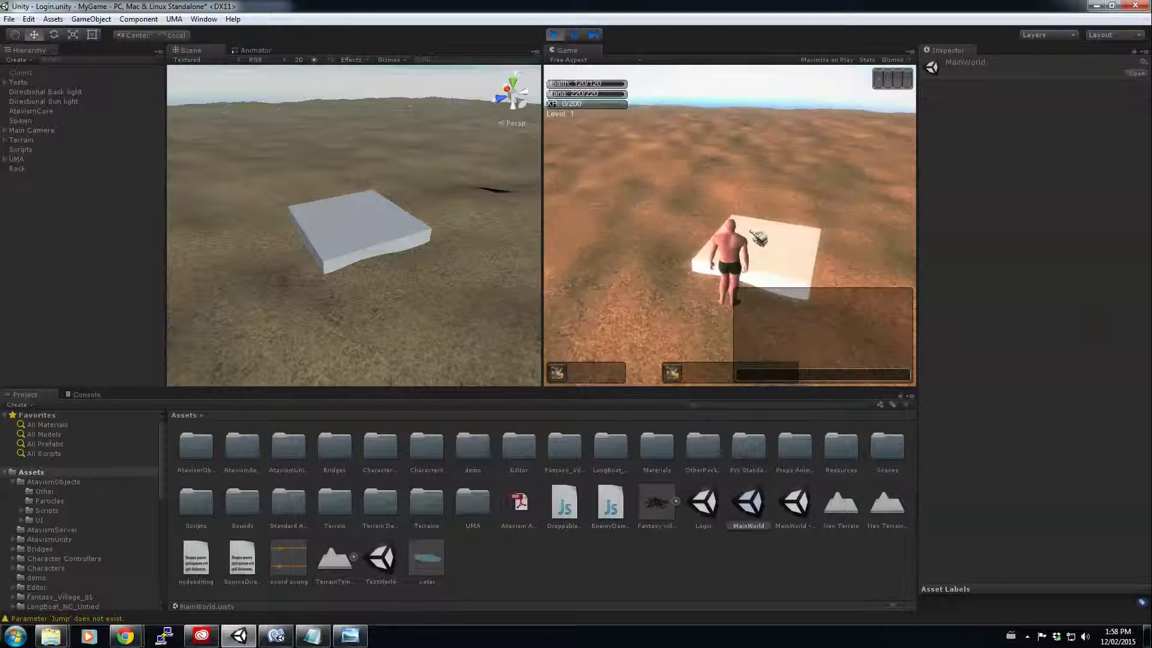
{"action": "key", "text": "w"}
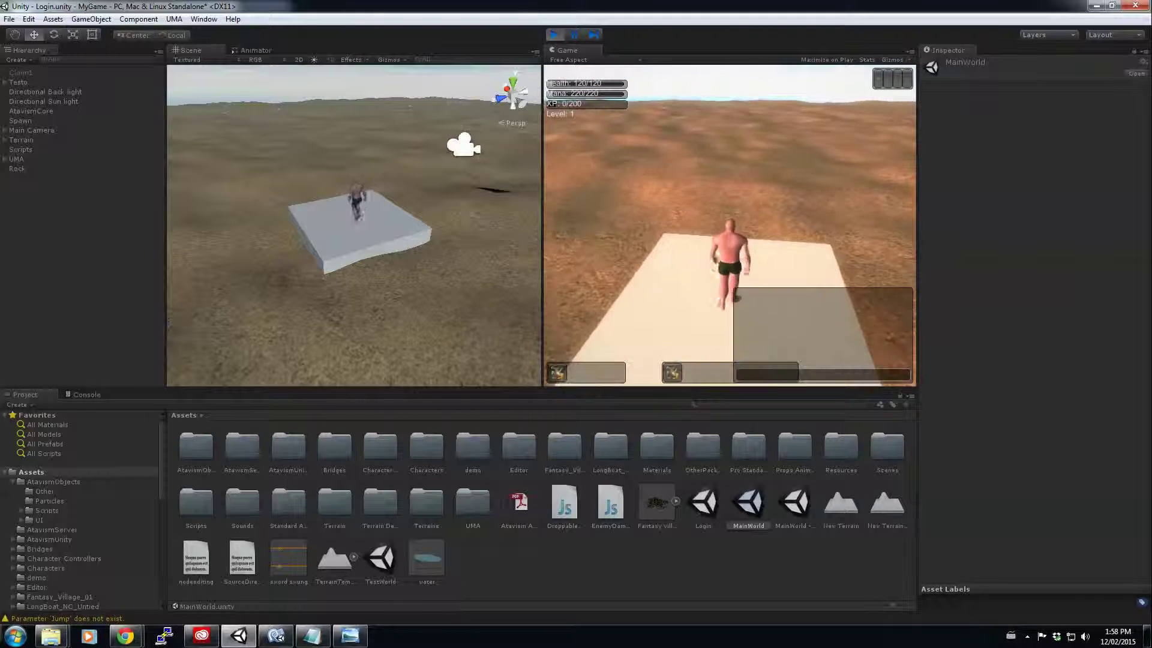
{"action": "key", "text": "space"}
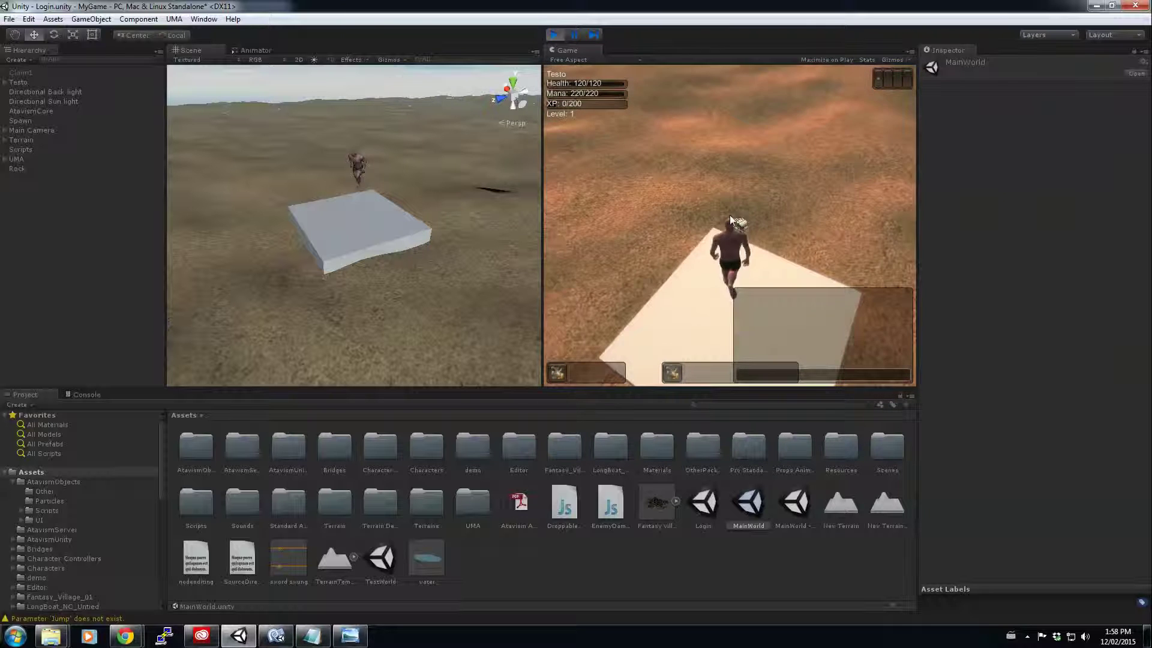
{"action": "left_click", "coordinate": [553, 36]}
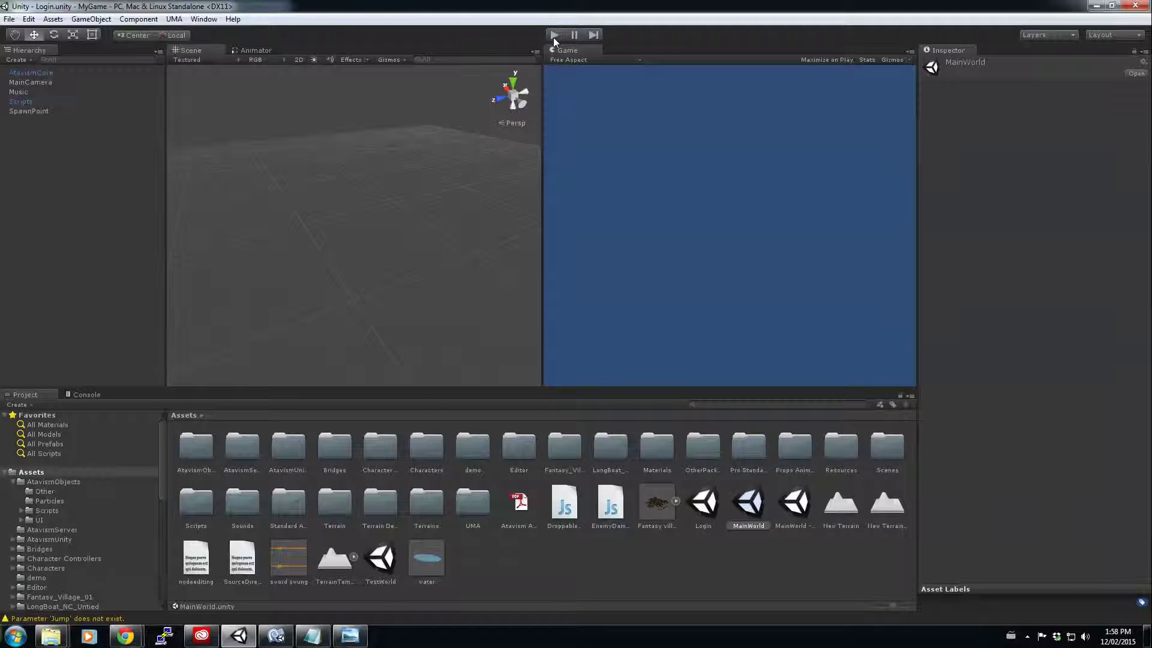
Step: Open AnimatorController from the AtavismObjects folder and inspect its Jump, Jump 0, Run Blend Tree and Loot states
{"action": "left_click", "coordinate": [54, 481]}
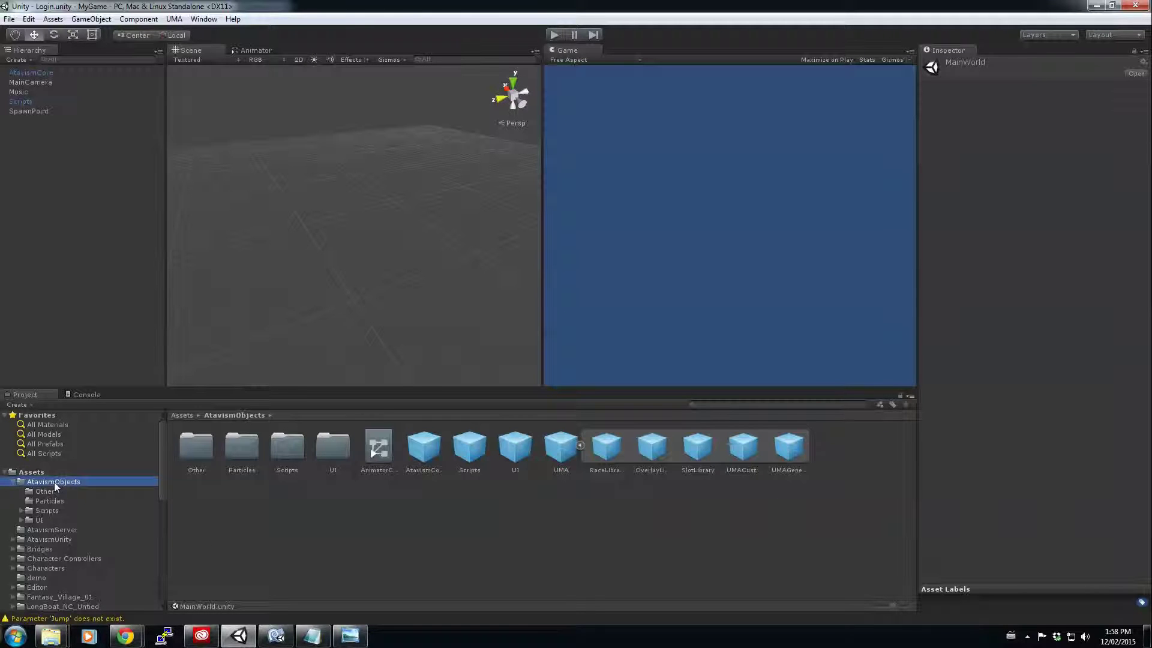
{"action": "left_click", "coordinate": [383, 450]}
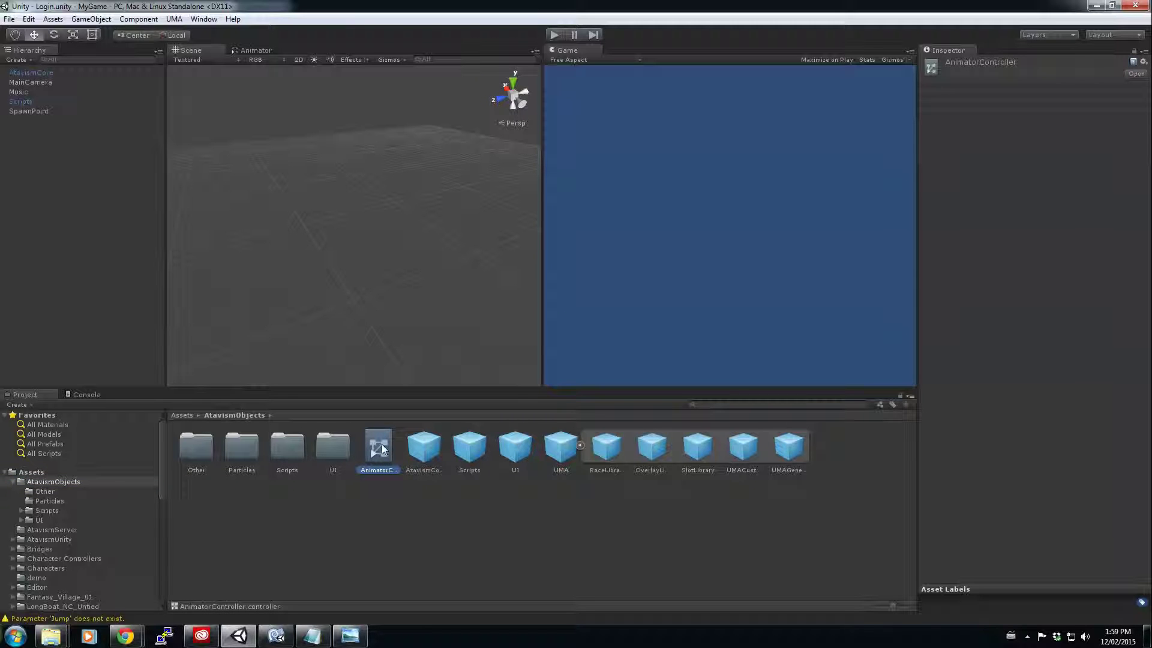
{"action": "double_click", "coordinate": [378, 447]}
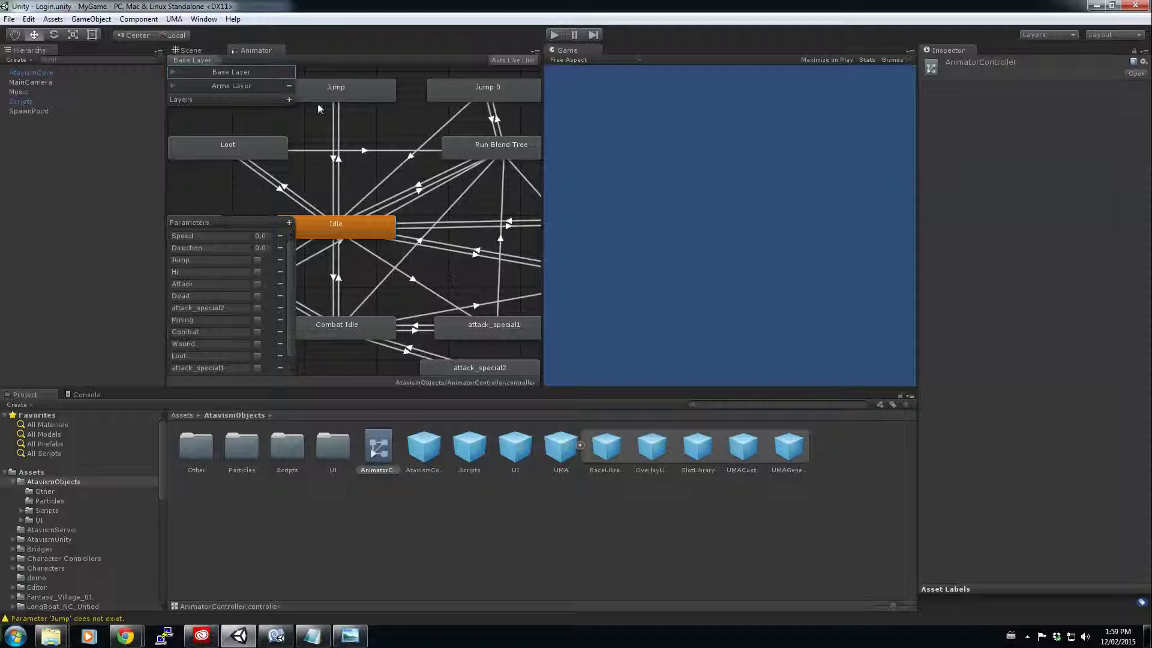
{"action": "left_click", "coordinate": [360, 96]}
{"action": "left_click", "coordinate": [488, 93]}
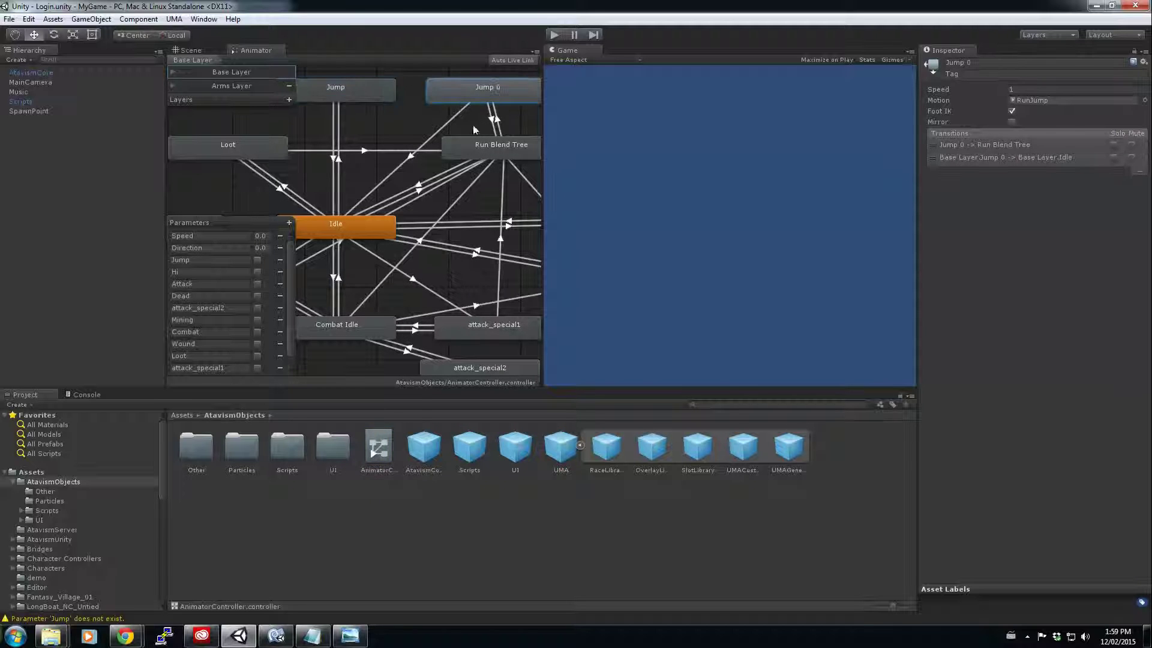
{"action": "left_click", "coordinate": [483, 146]}
{"action": "left_click", "coordinate": [241, 153]}
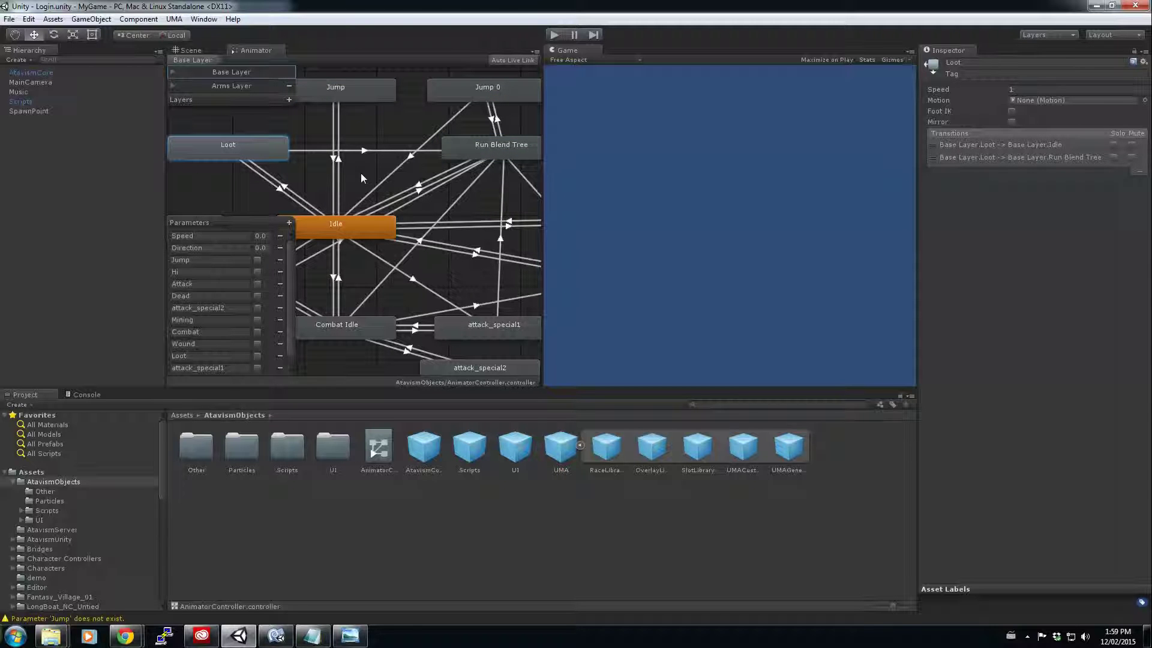
Step: Open the copy of AnimatorController stored in Resources/Content/Animators
{"action": "left_click_drag", "start_coordinate": [164, 462], "coordinate": [163, 542]}
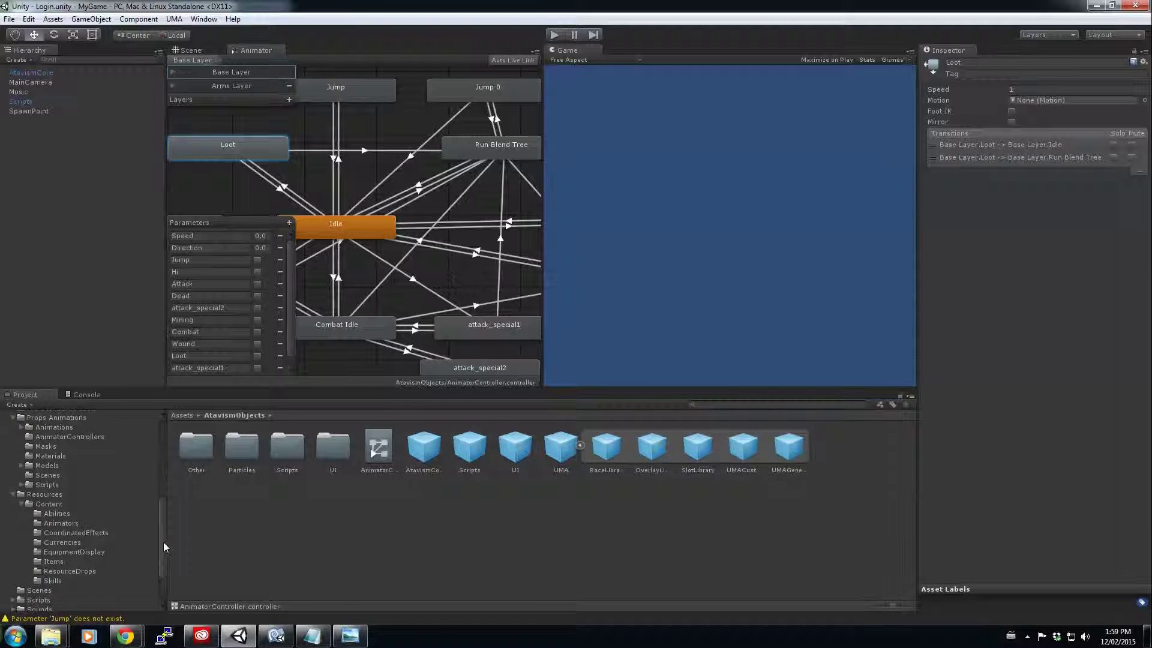
{"action": "left_click", "coordinate": [60, 522]}
{"action": "left_click", "coordinate": [201, 451]}
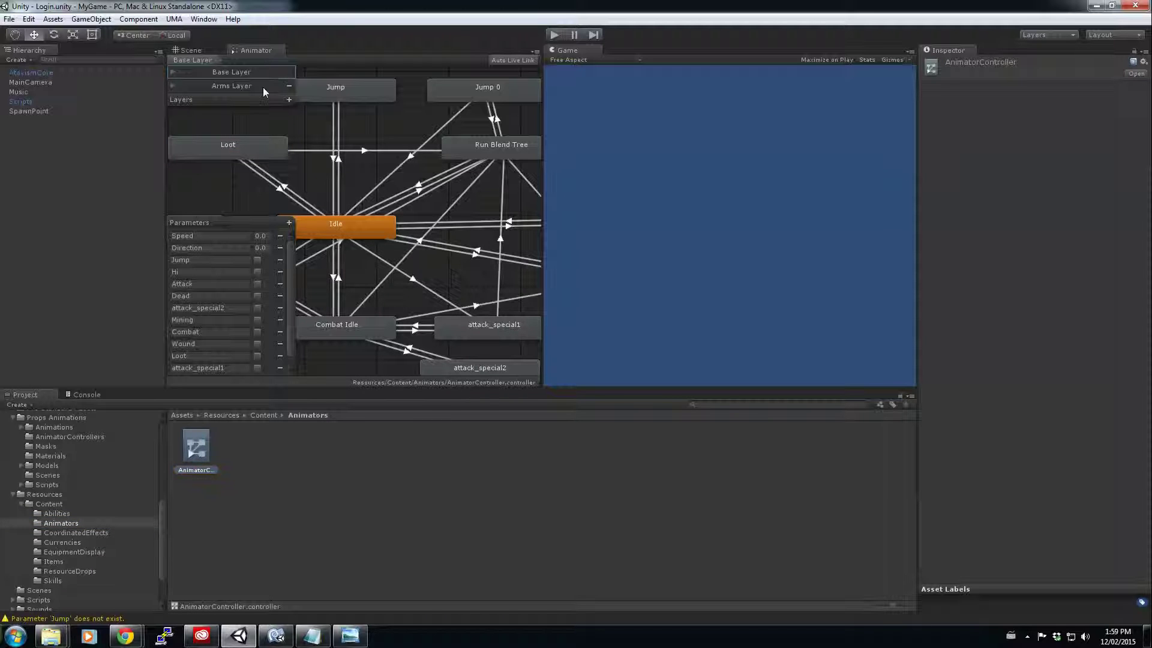
Step: Set the Animator controller of the Male_Unified prefab in Resources to the AnimatorController from Resources/Content/Animators
{"action": "left_click", "coordinate": [44, 495]}
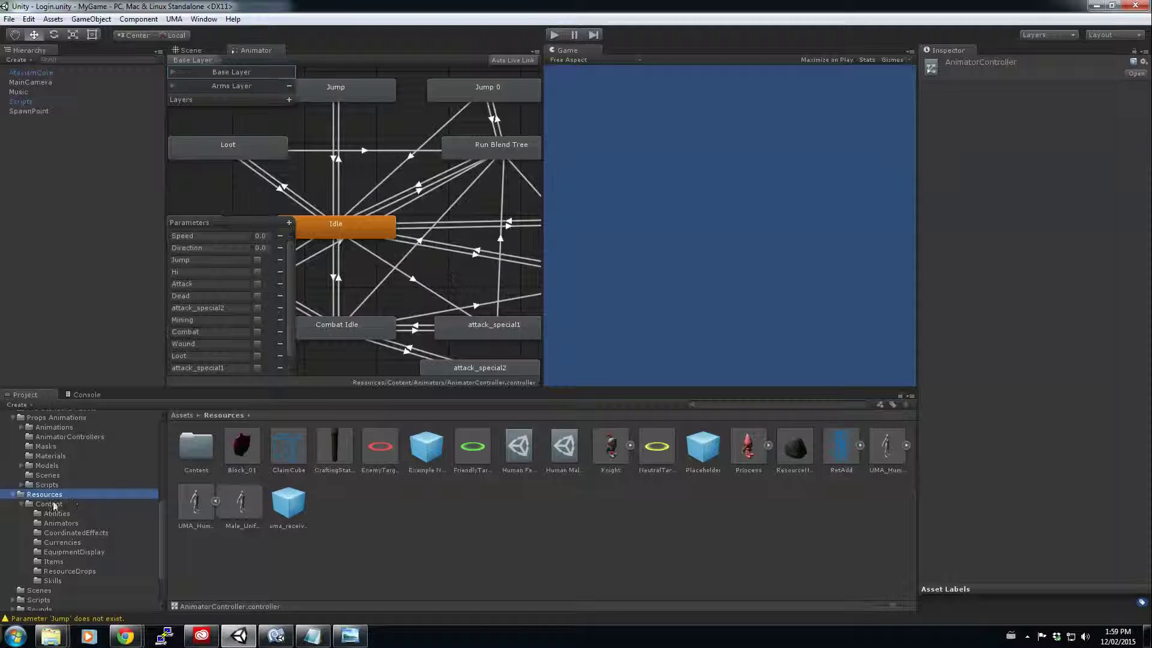
{"action": "left_click", "coordinate": [214, 502]}
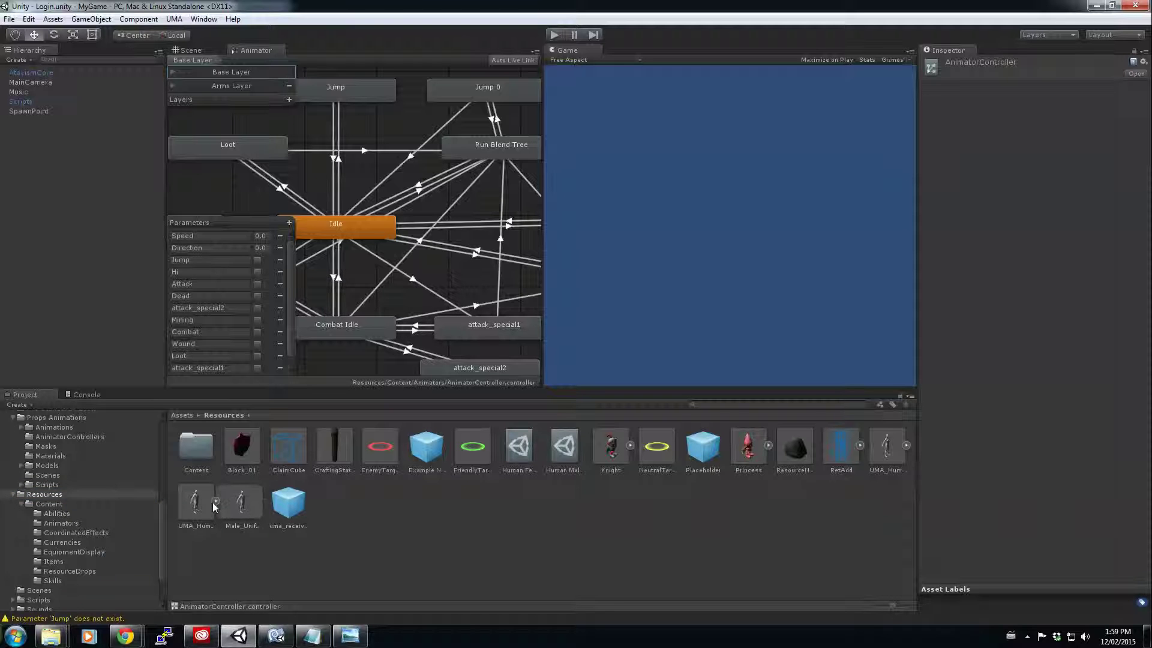
{"action": "left_click", "coordinate": [210, 507]}
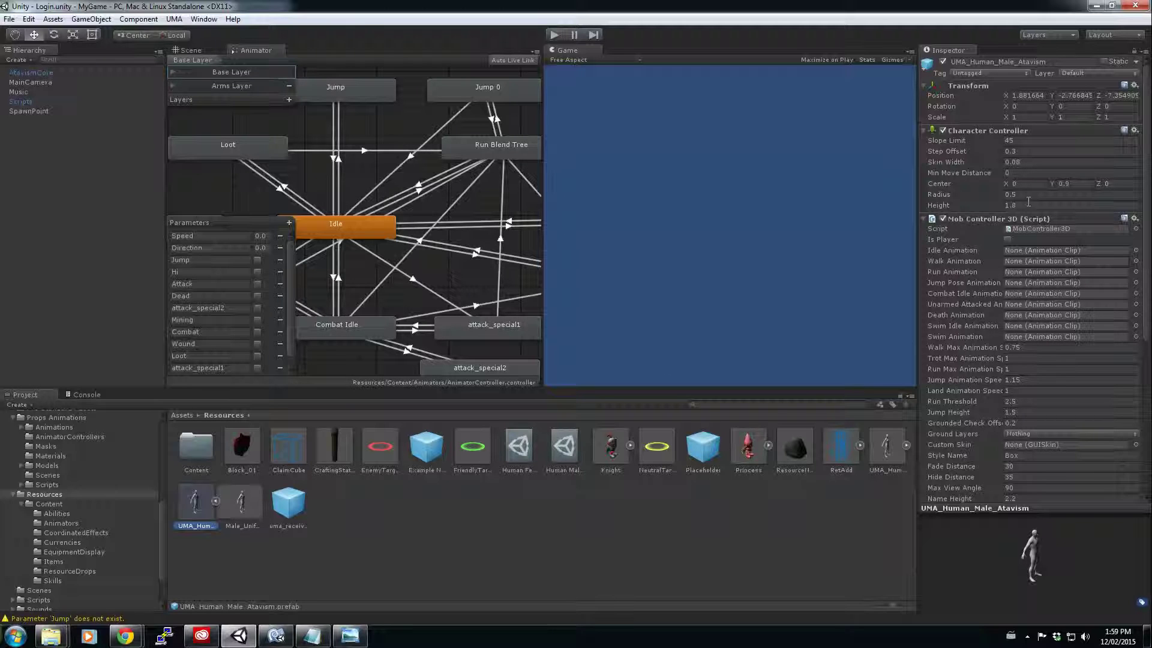
{"action": "left_click", "coordinate": [240, 504]}
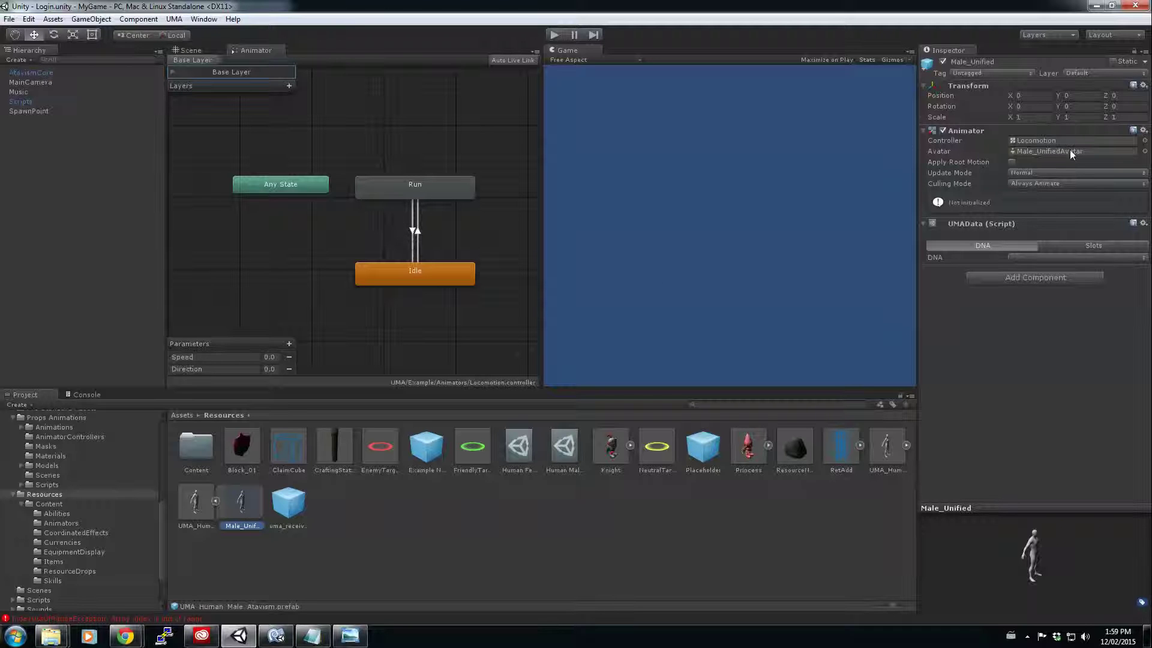
{"action": "left_click", "coordinate": [1144, 142]}
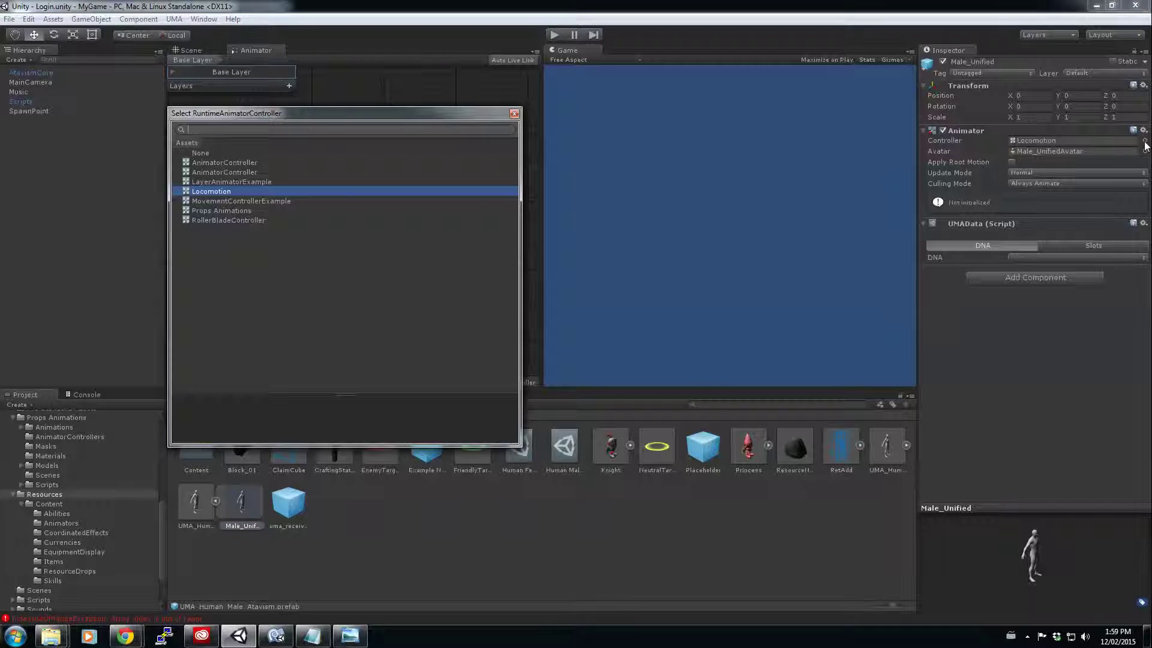
{"action": "left_click", "coordinate": [258, 162]}
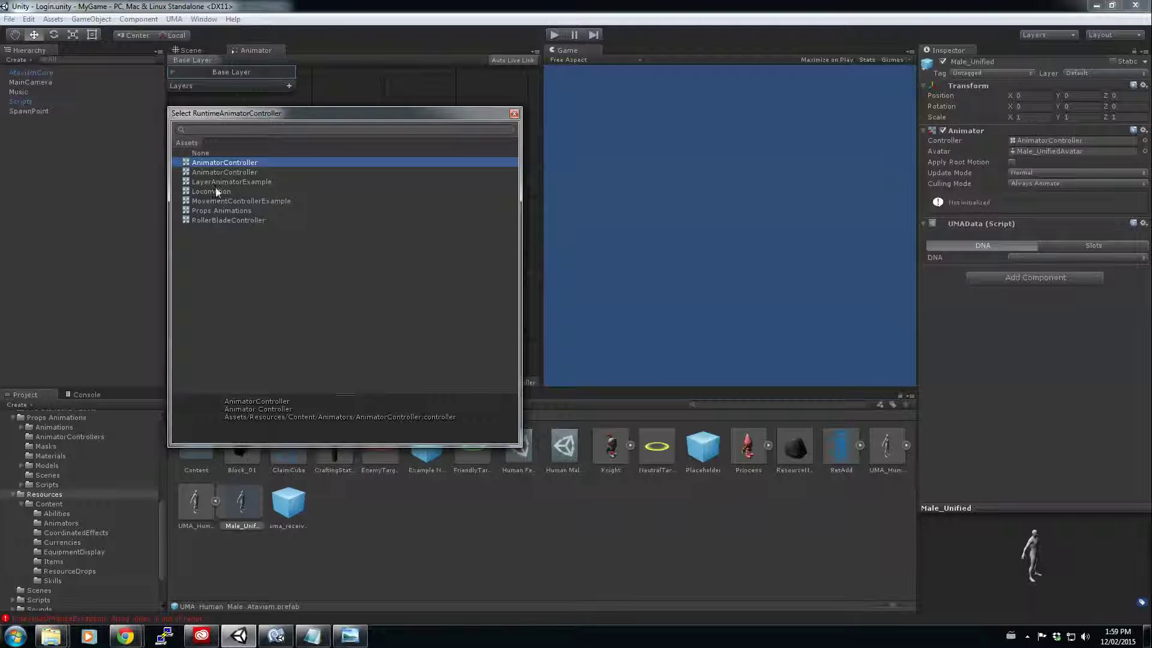
{"action": "double_click", "coordinate": [218, 162]}
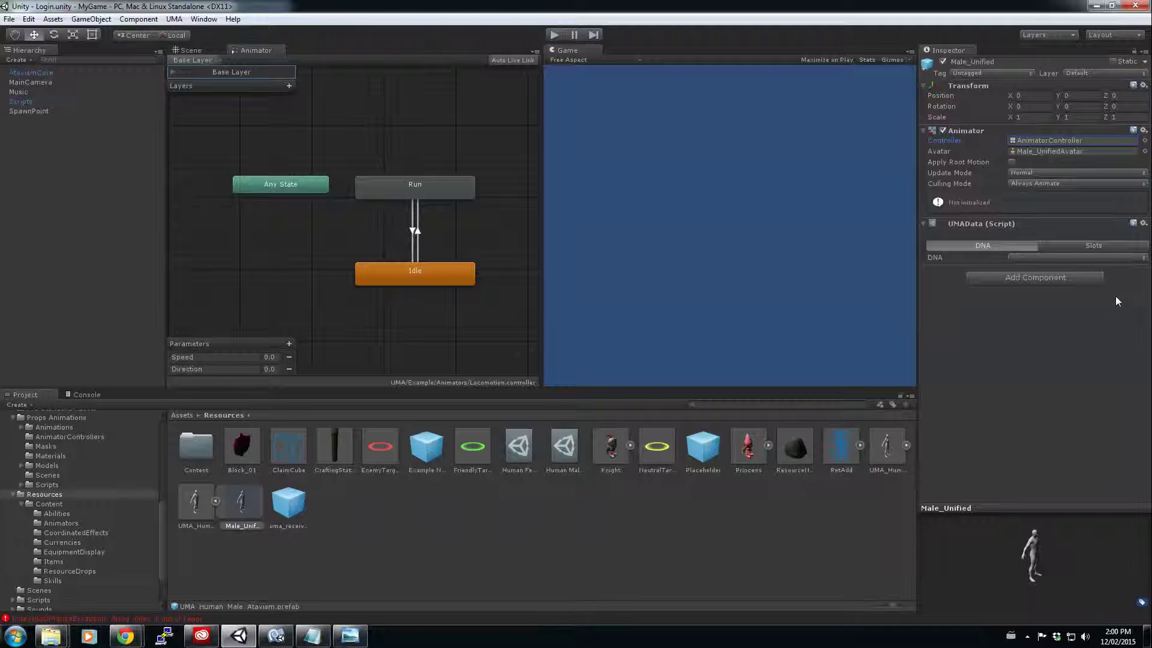
Step: Set the Animation Controller in Male_Unified's UMAData slots to the AnimatorController from Resources/Content/Animators
{"action": "left_click", "coordinate": [1107, 245]}
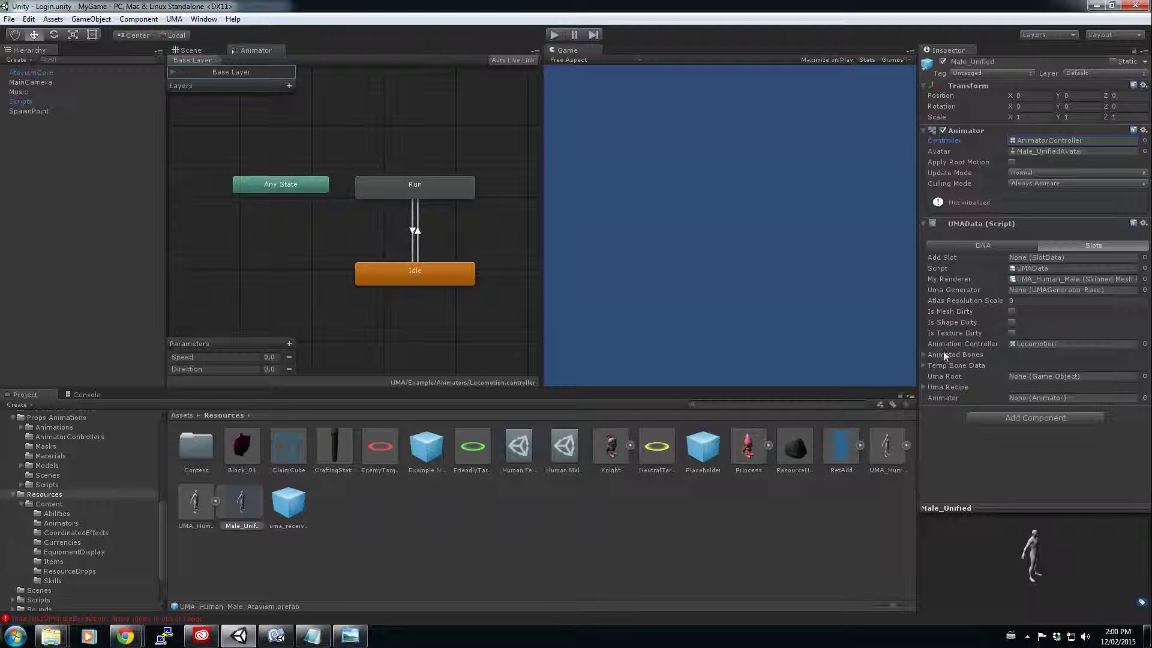
{"action": "left_click", "coordinate": [1143, 344]}
{"action": "left_click", "coordinate": [233, 172]}
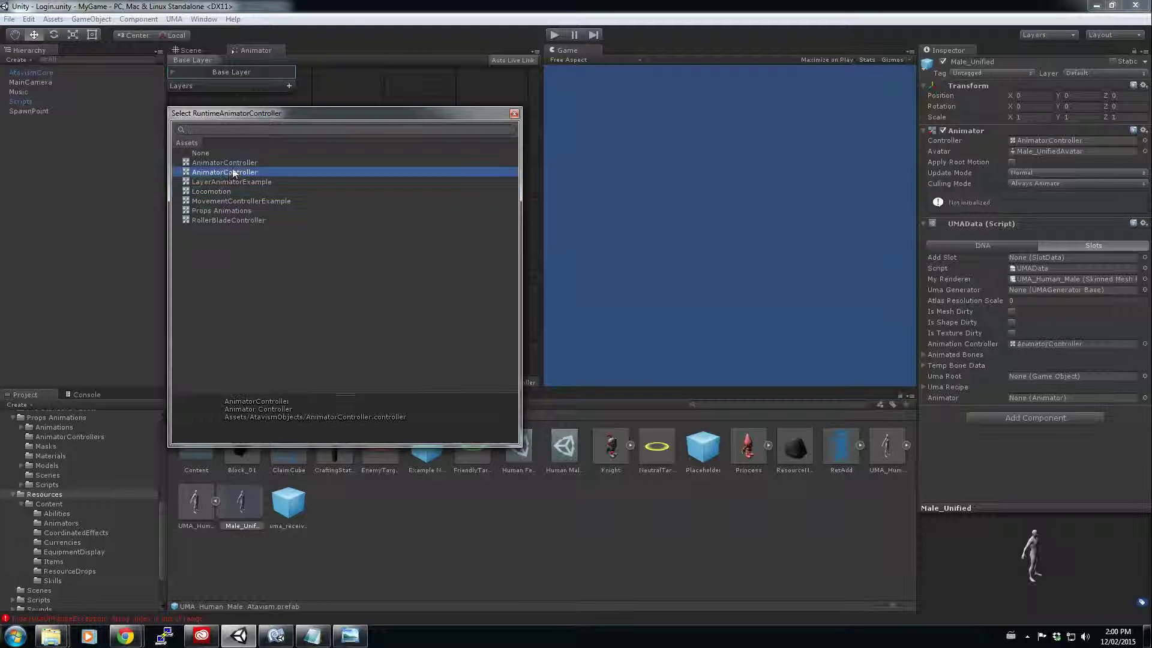
{"action": "double_click", "coordinate": [219, 161]}
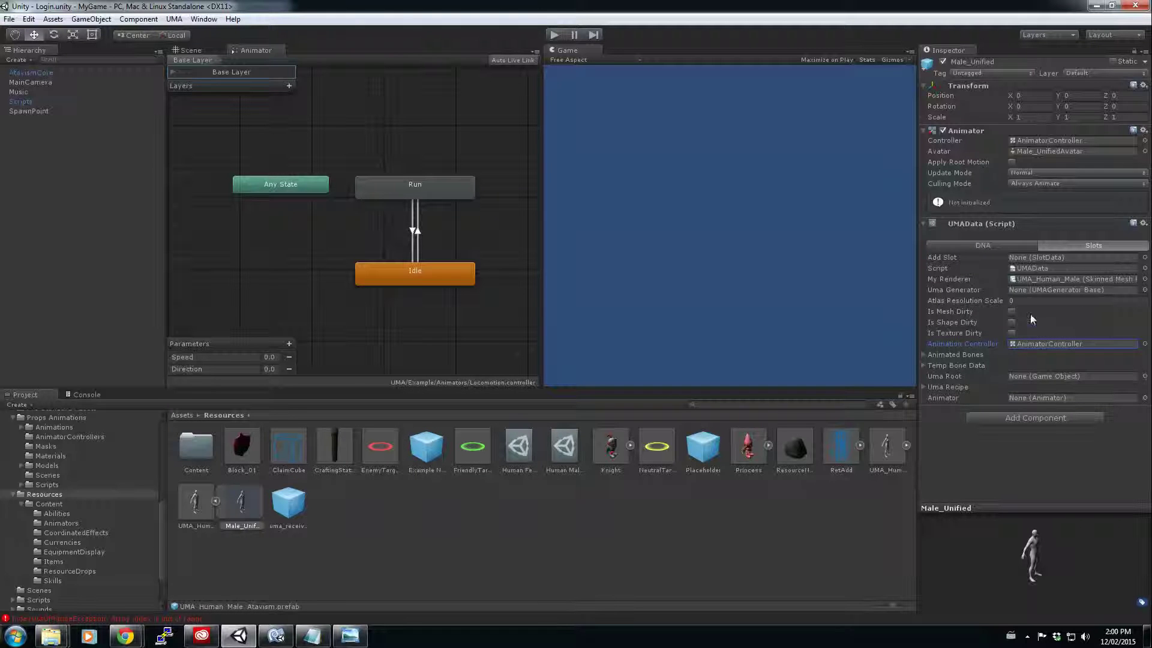
Step: Open the AnimatorController assigned to Male_Unified's Animator and inspect the motion clips of its Jump and Jump 0 states
{"action": "double_click", "coordinate": [1061, 140]}
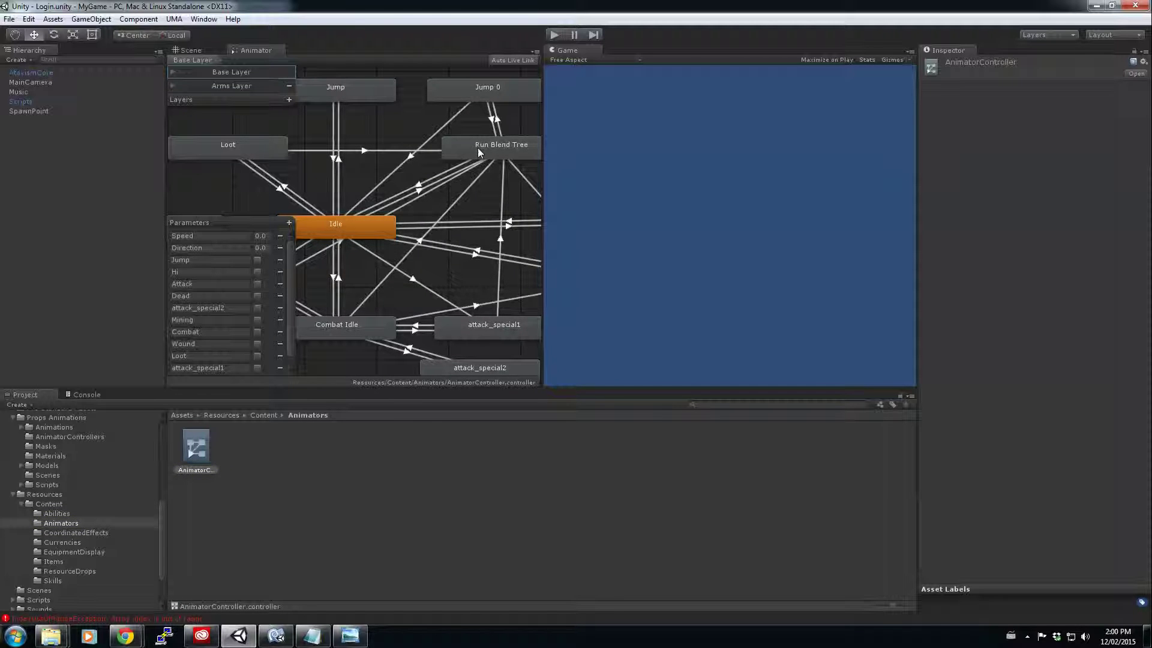
{"action": "left_click", "coordinate": [336, 88]}
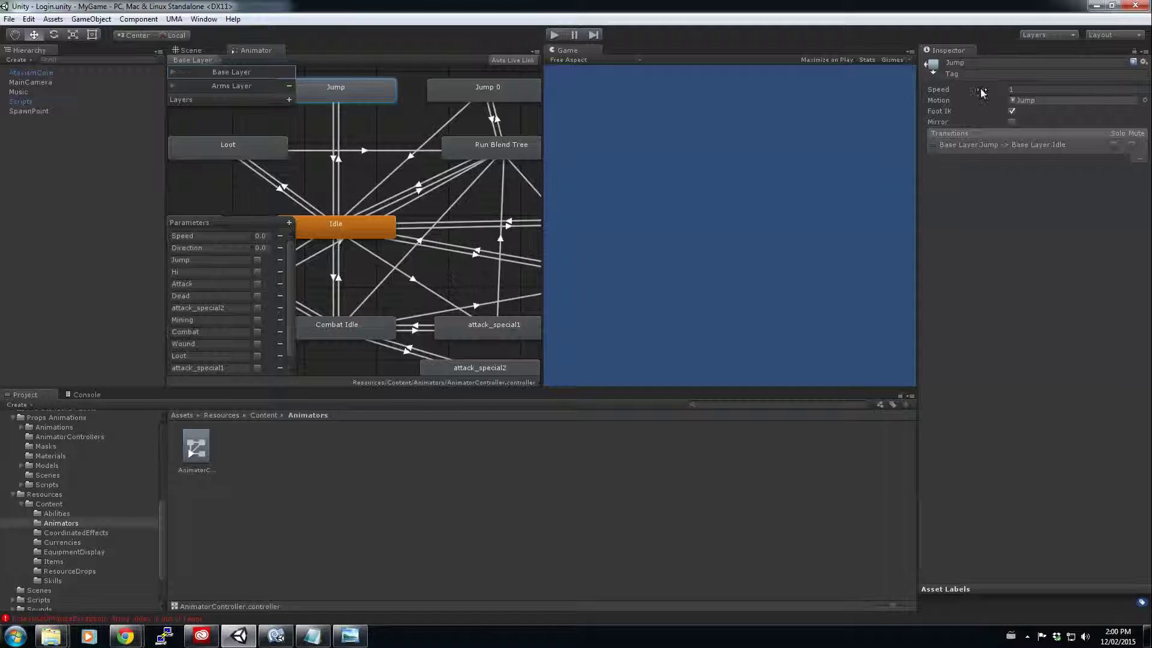
{"action": "left_click", "coordinate": [1132, 101]}
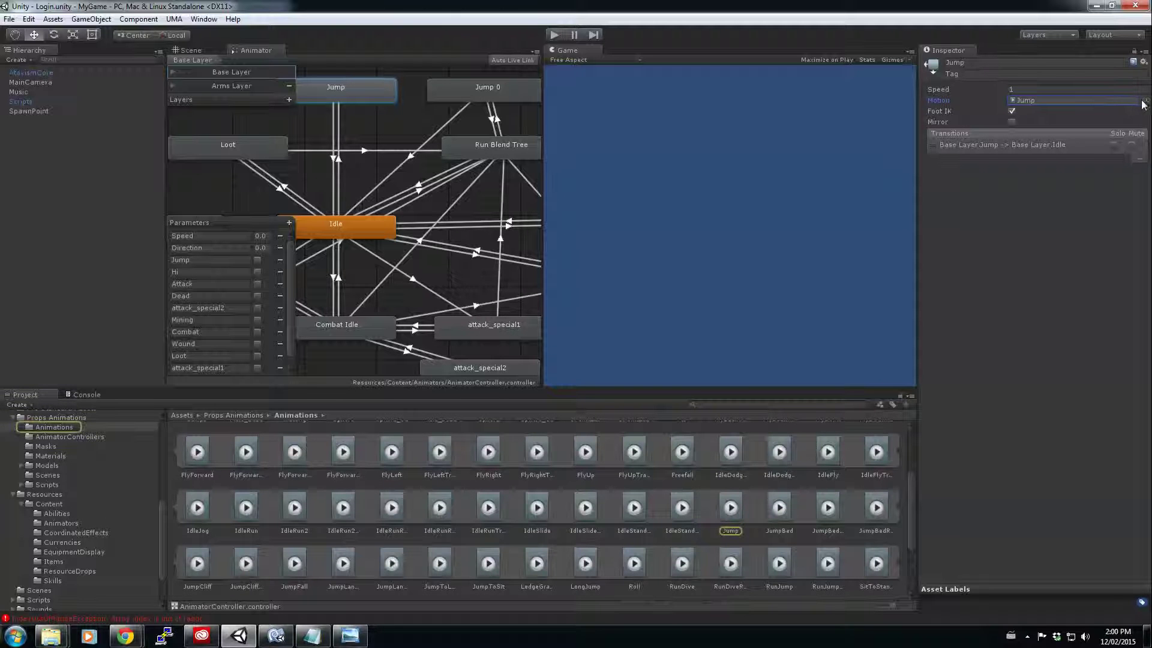
{"action": "left_click", "coordinate": [1144, 101]}
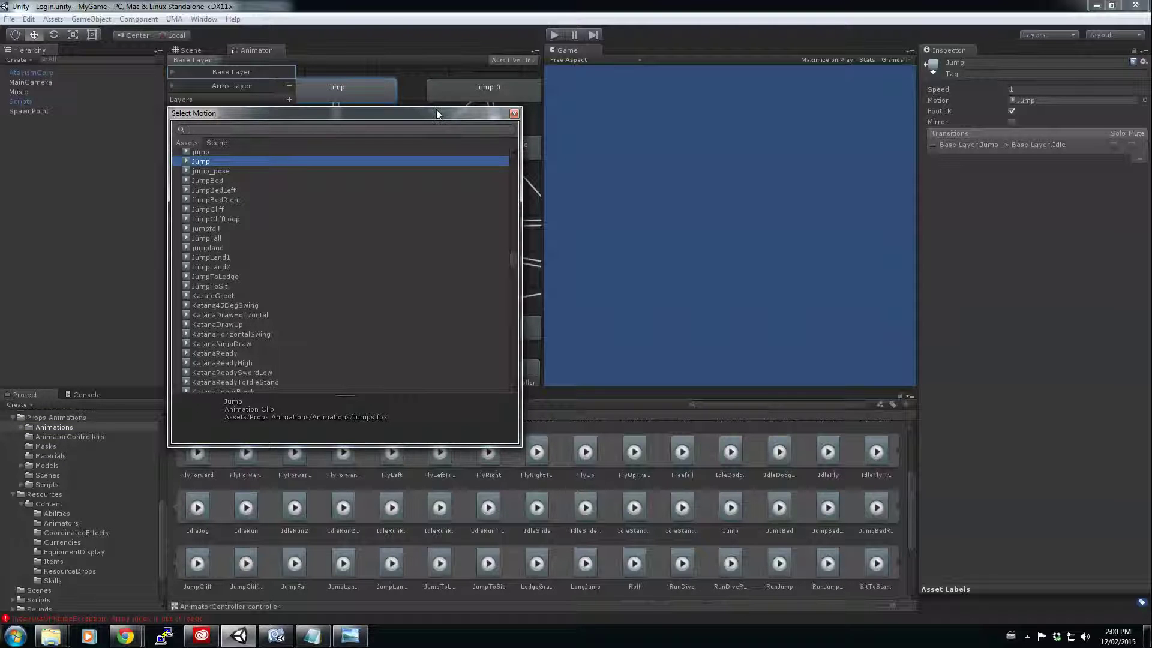
{"action": "left_click", "coordinate": [514, 114]}
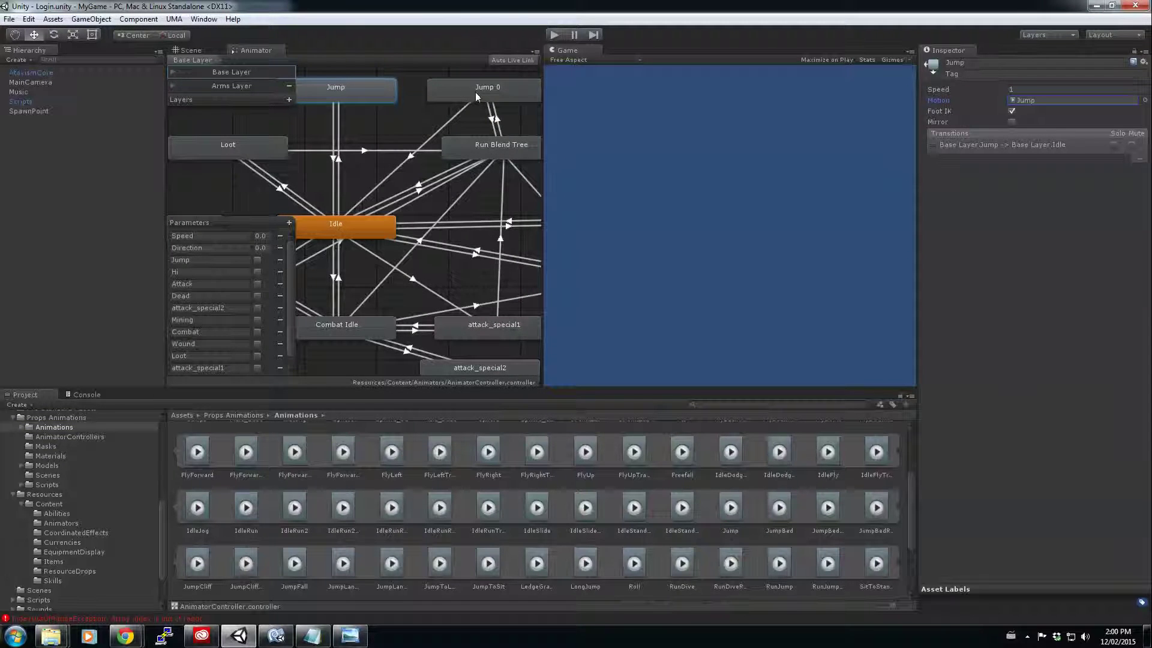
{"action": "left_click", "coordinate": [477, 91]}
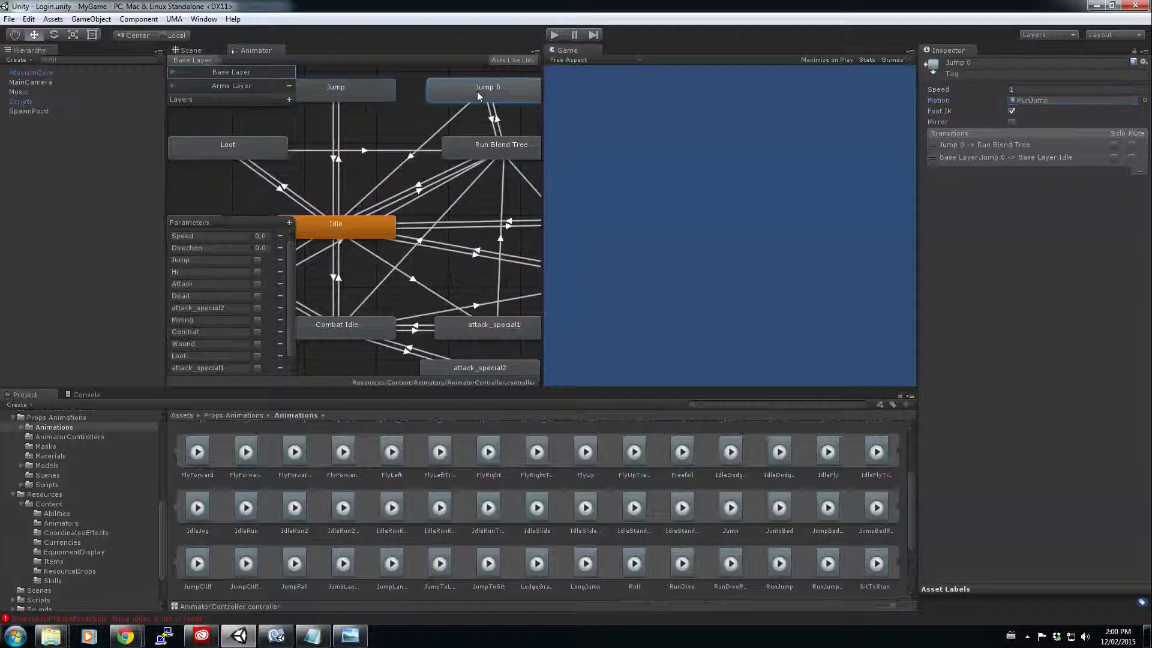
{"action": "left_click", "coordinate": [1144, 100]}
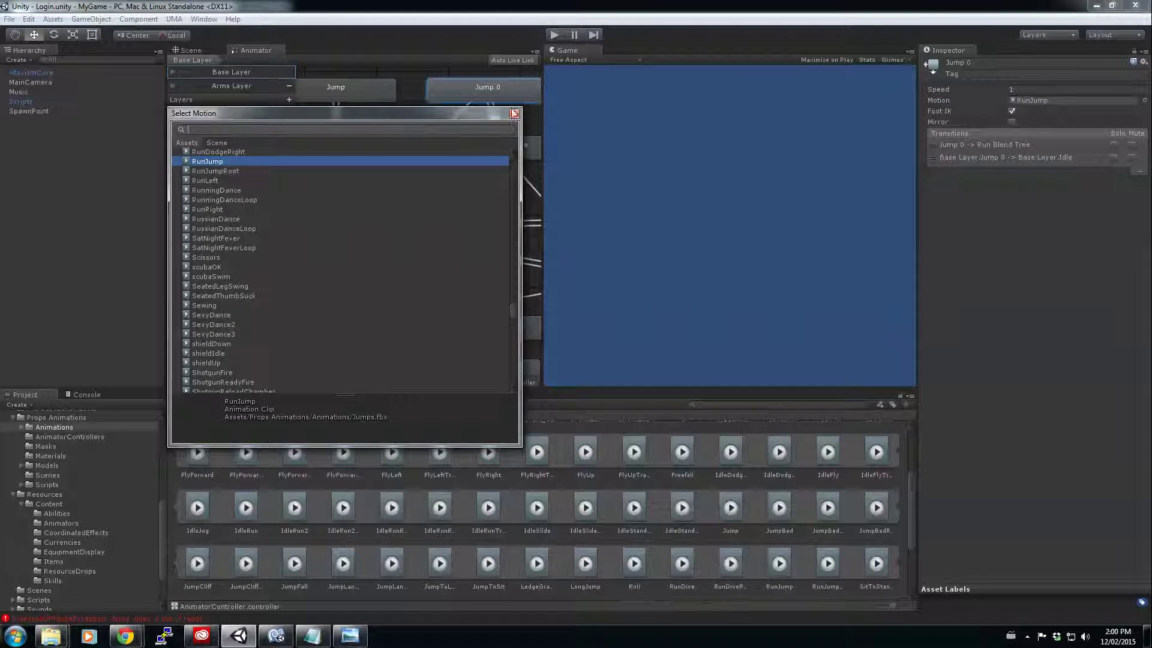
{"action": "left_click", "coordinate": [514, 113]}
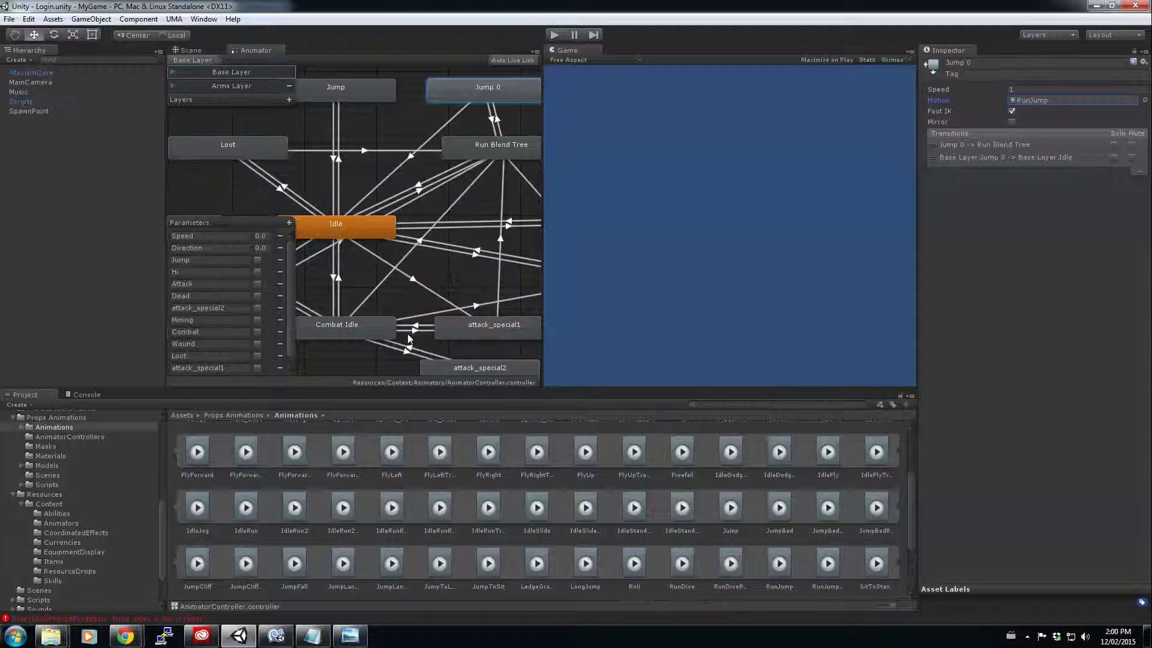
Step: Run the game in the editor and log in with the account username and password
{"action": "left_click", "coordinate": [554, 35]}
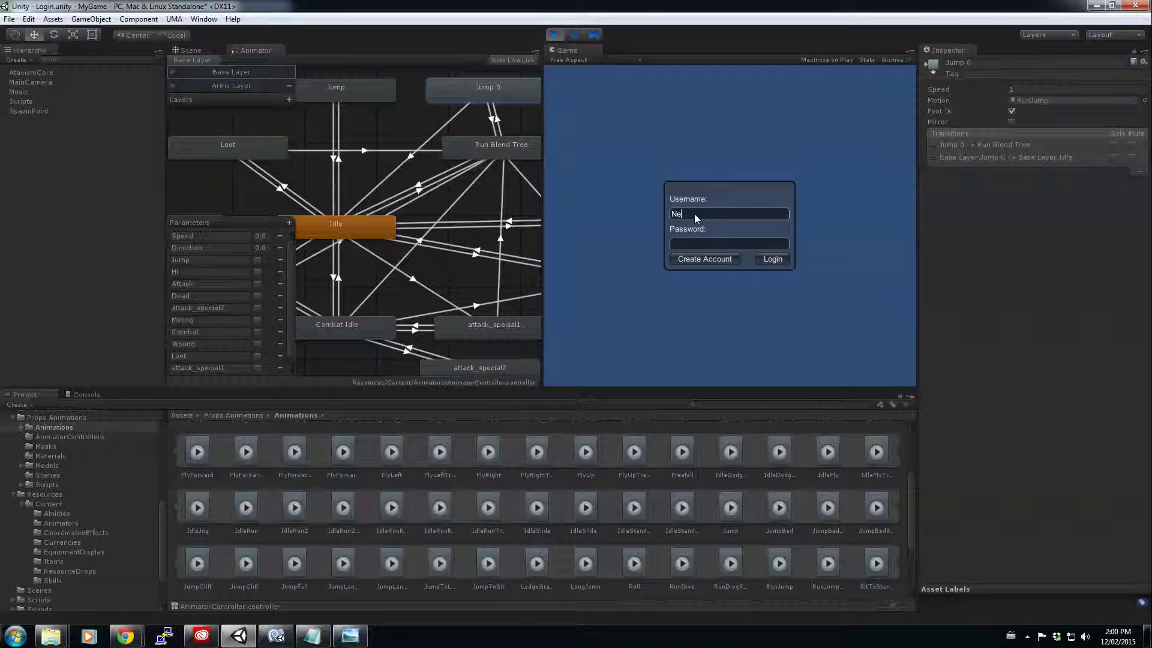
{"action": "type", "text": "w1"}
{"action": "key", "text": "Tab"}
{"action": "type", "text": "******"}
{"action": "left_click", "coordinate": [772, 260]}
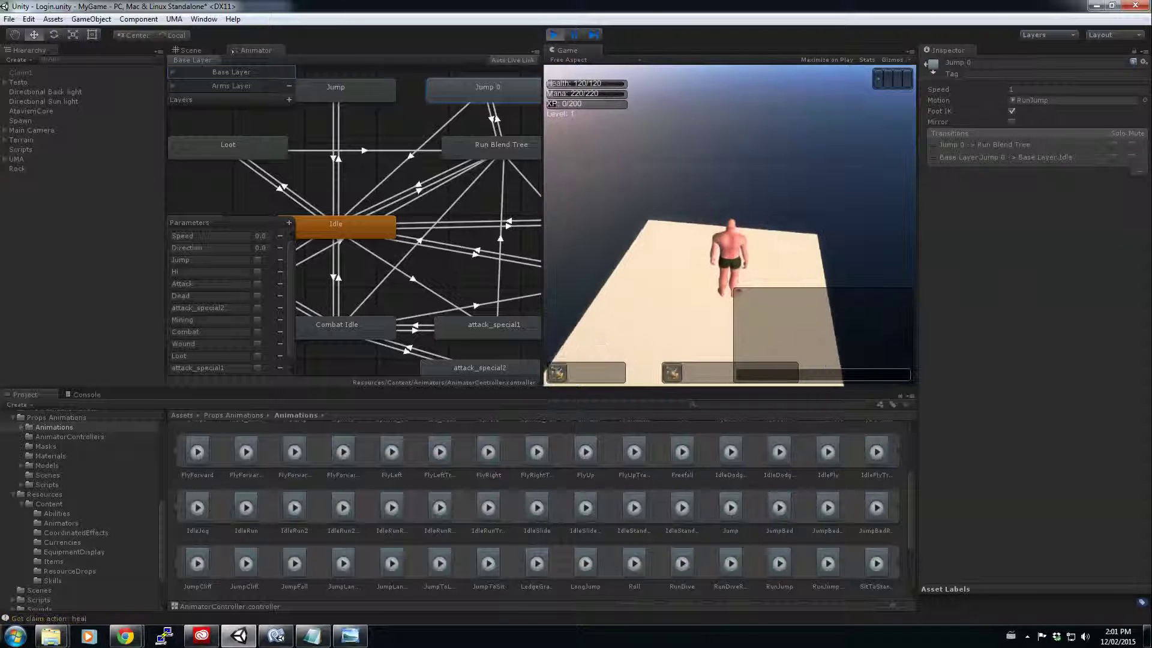
Step: Test the character's jump and movement animations in the running game while turning the camera around it
{"action": "key", "text": "space"}
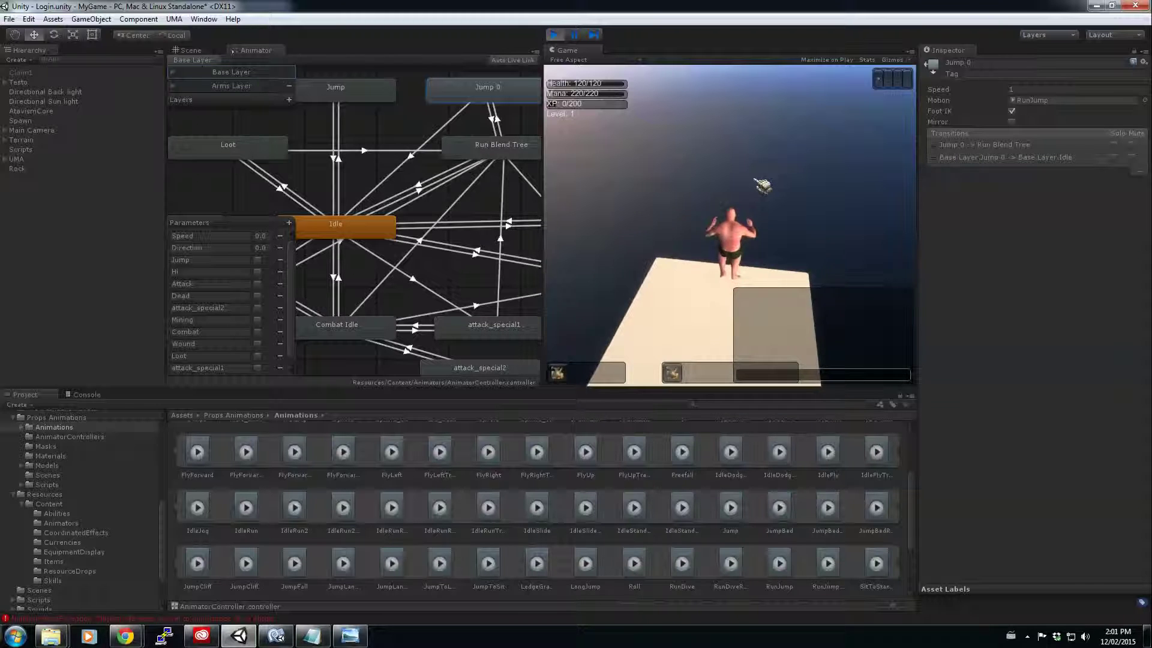
{"action": "right_click_drag", "start_coordinate": [755, 179], "coordinate": [792, 150]}
{"action": "key", "text": "a"}
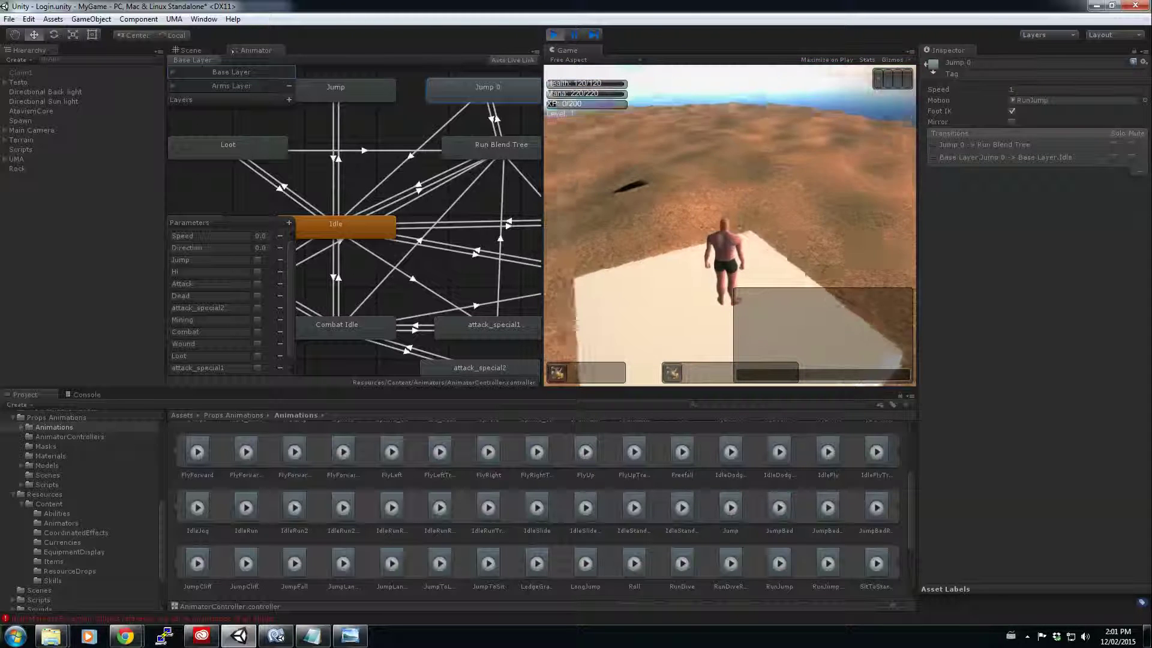
{"action": "key", "text": "w"}
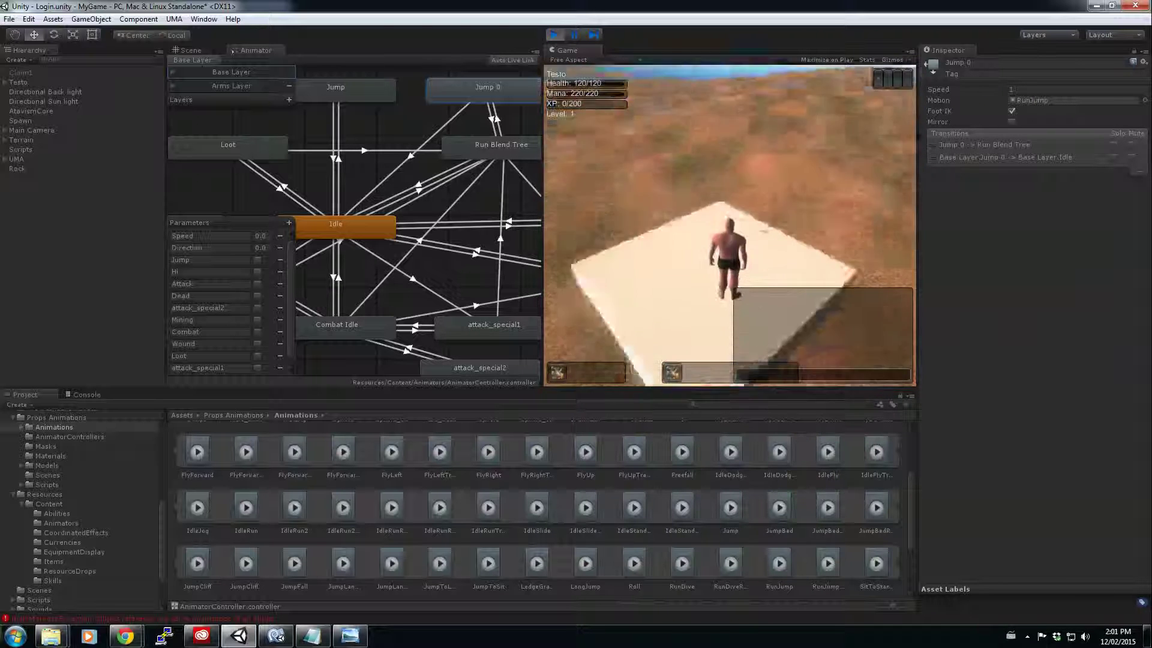
{"action": "right_click_drag", "start_coordinate": [729, 270], "coordinate": [740, 222]}
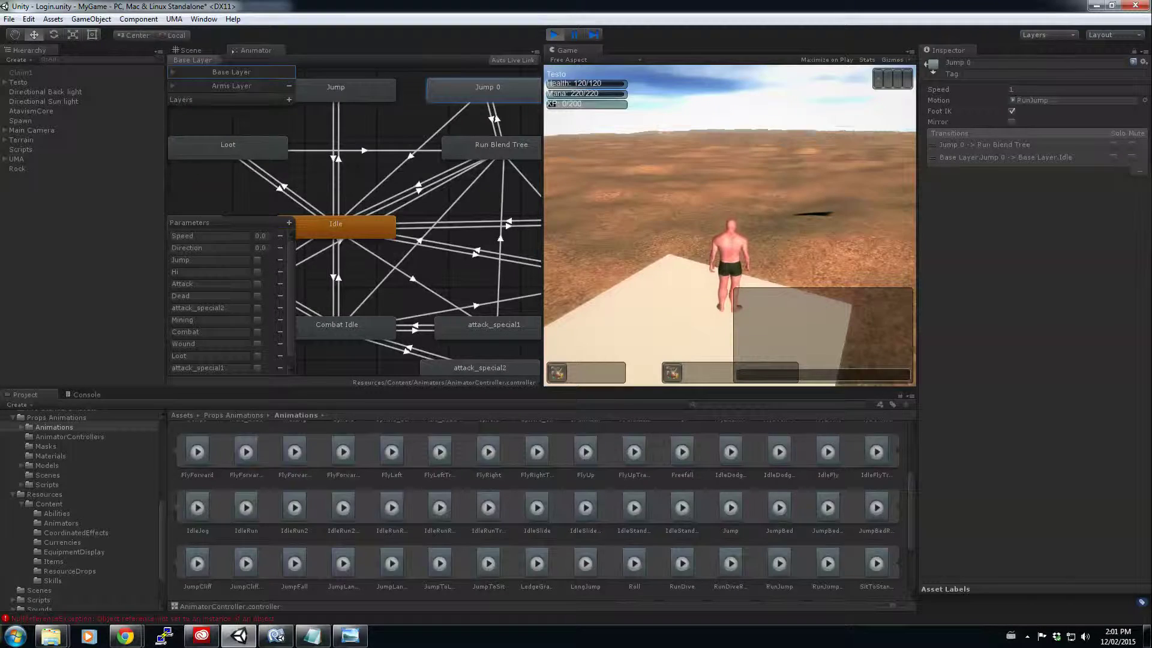
Step: Bring up the Props Animations page in the Asset Store and review the comments on proportionalstudios.com/props-animations in the browser
{"action": "left_click_drag", "start_coordinate": [1151, 96], "coordinate": [354, 93]}
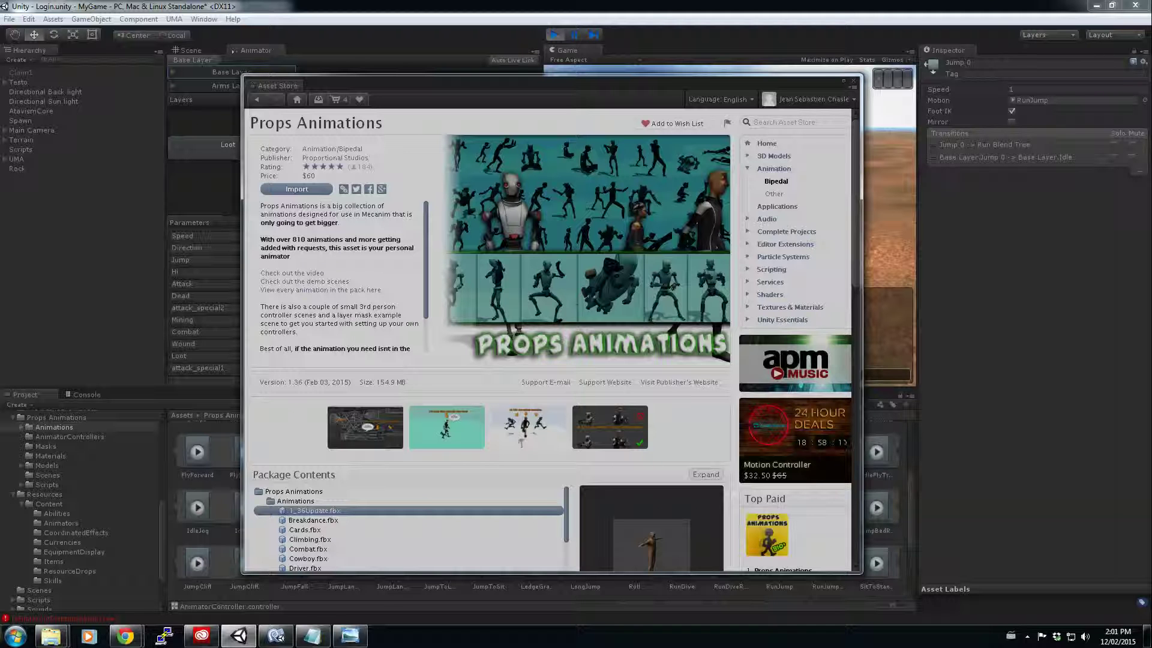
{"action": "left_click_drag", "start_coordinate": [1151, 121], "coordinate": [867, 60]}
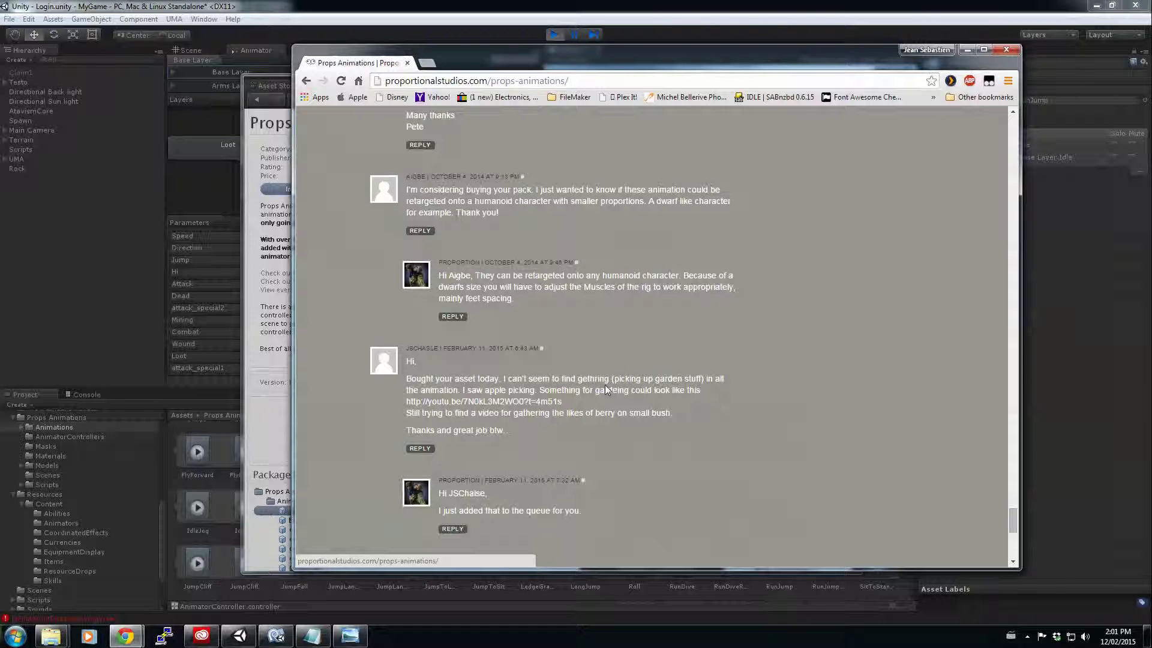
{"action": "left_click_drag", "start_coordinate": [668, 53], "coordinate": [1151, 96]}
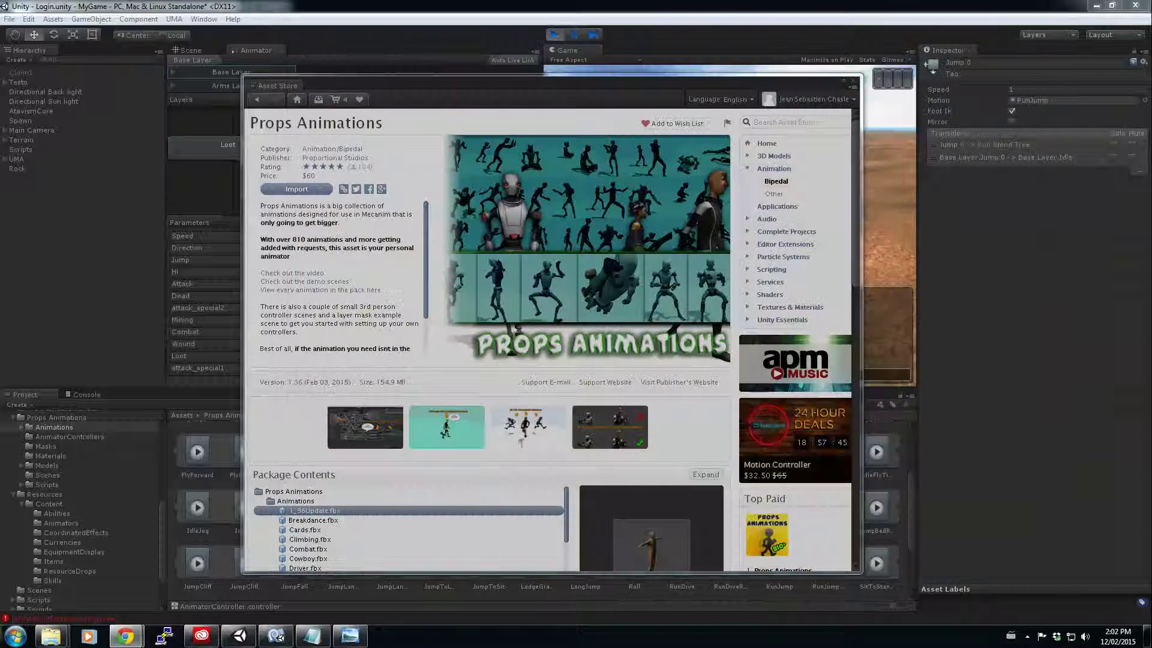
{"action": "left_click", "coordinate": [738, 85]}
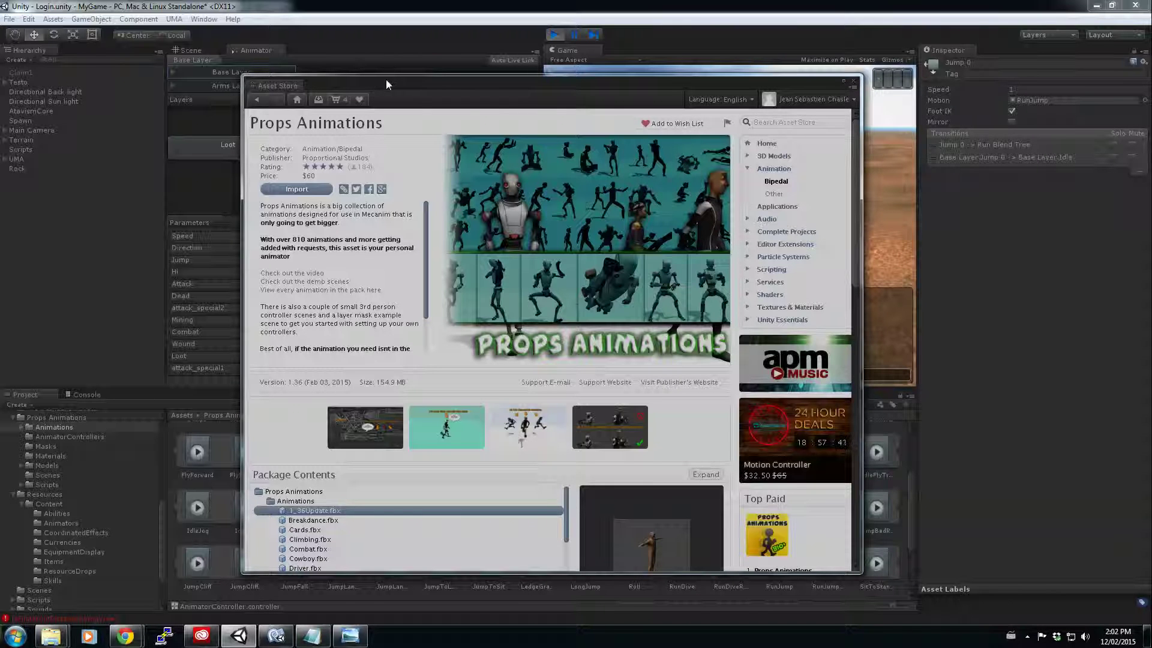
{"action": "left_click_drag", "start_coordinate": [463, 81], "coordinate": [463, 138]}
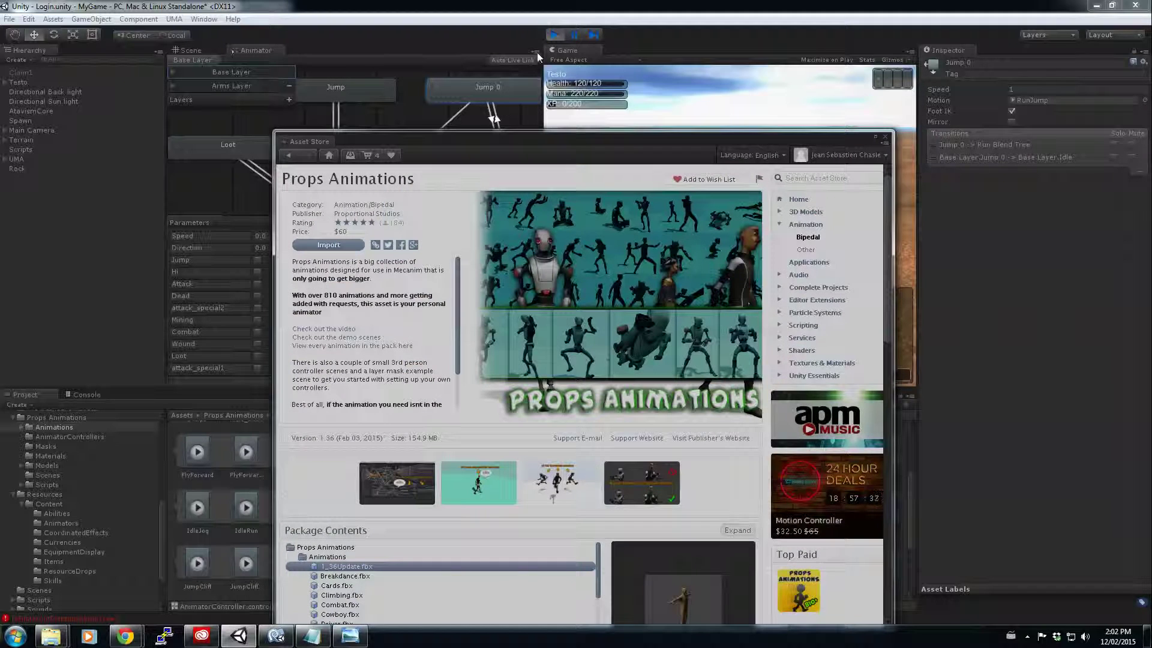